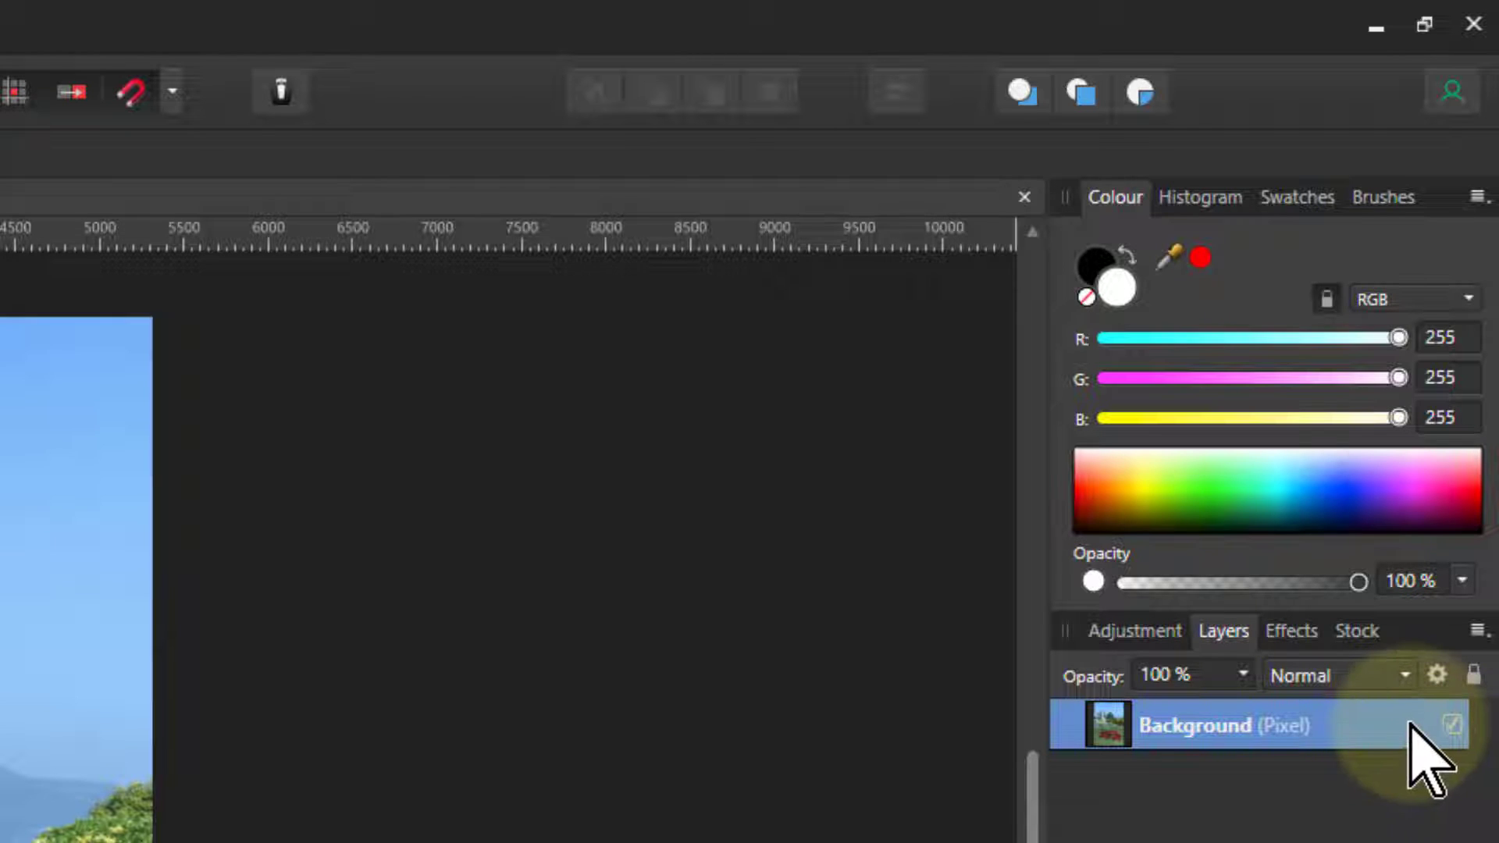
Step: Lock the Background layer, and toggle its visibility off and back on
click(1473, 675)
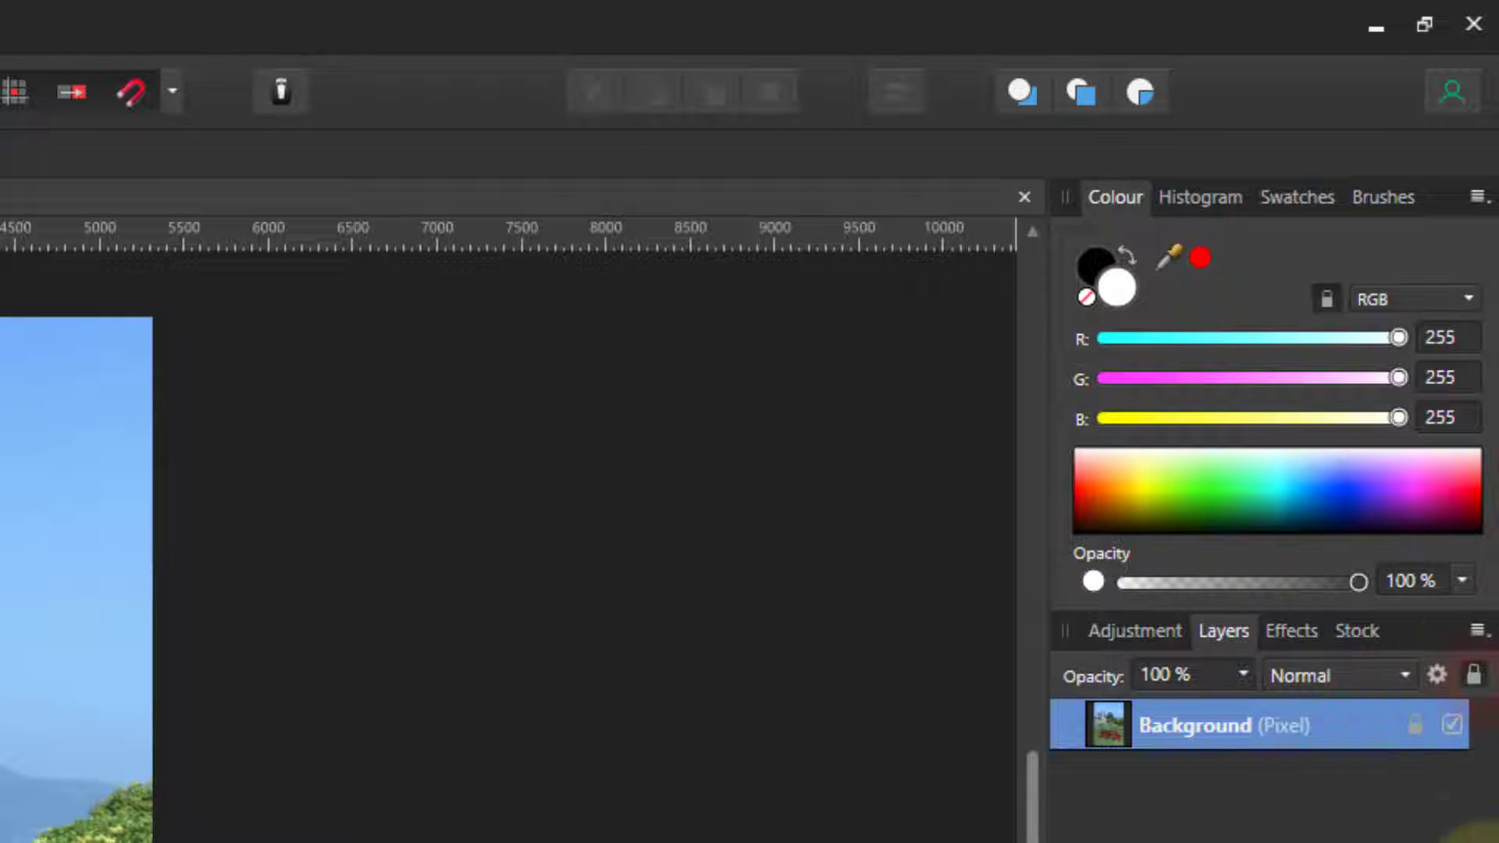
click(1453, 726)
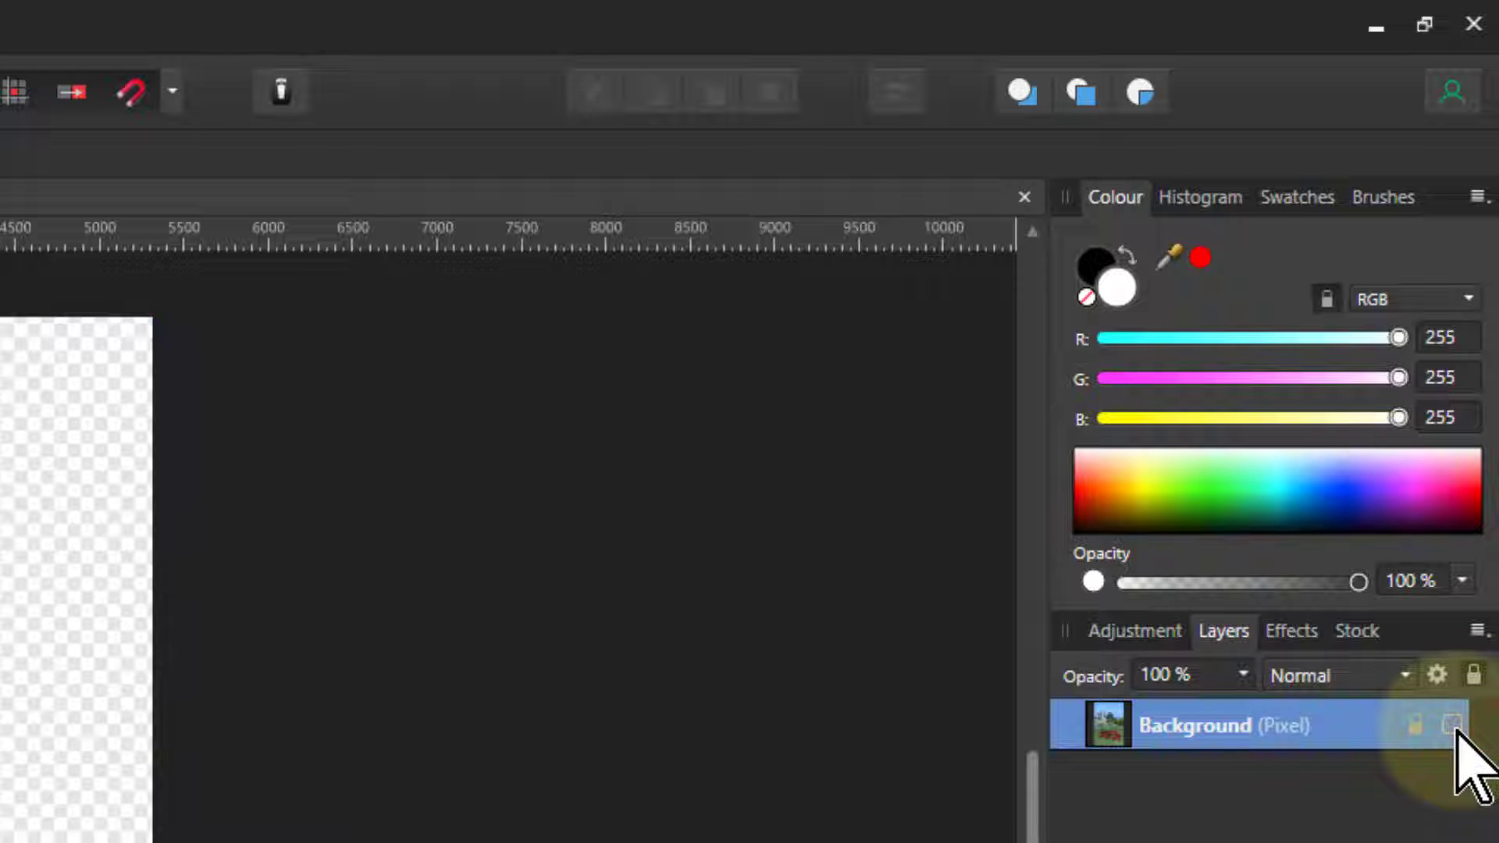
click(1453, 726)
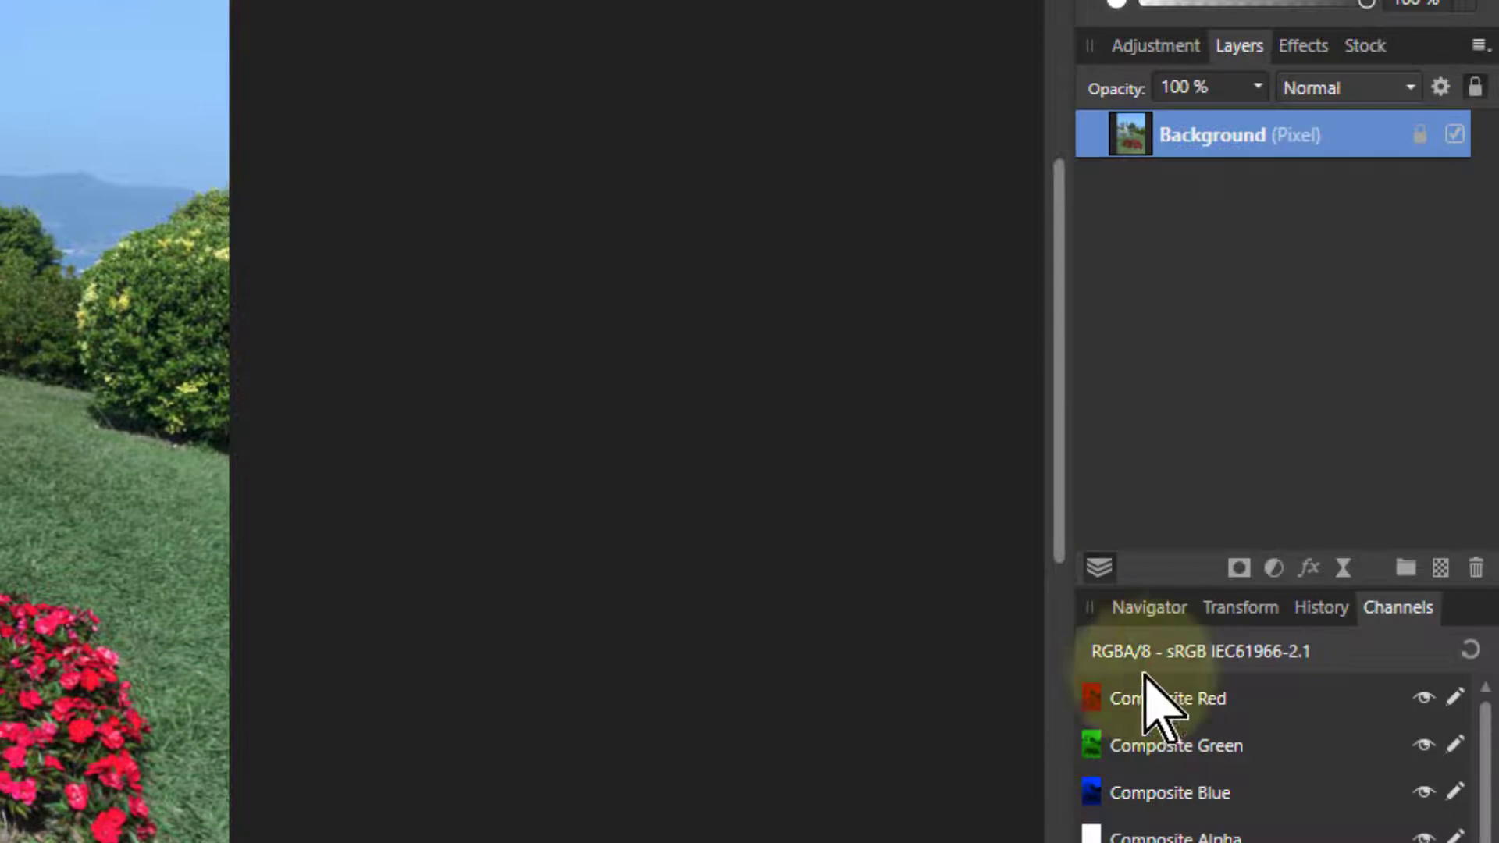
Step: Add a Black and White adjustment to the Background layer and rename it Mono
click(1274, 569)
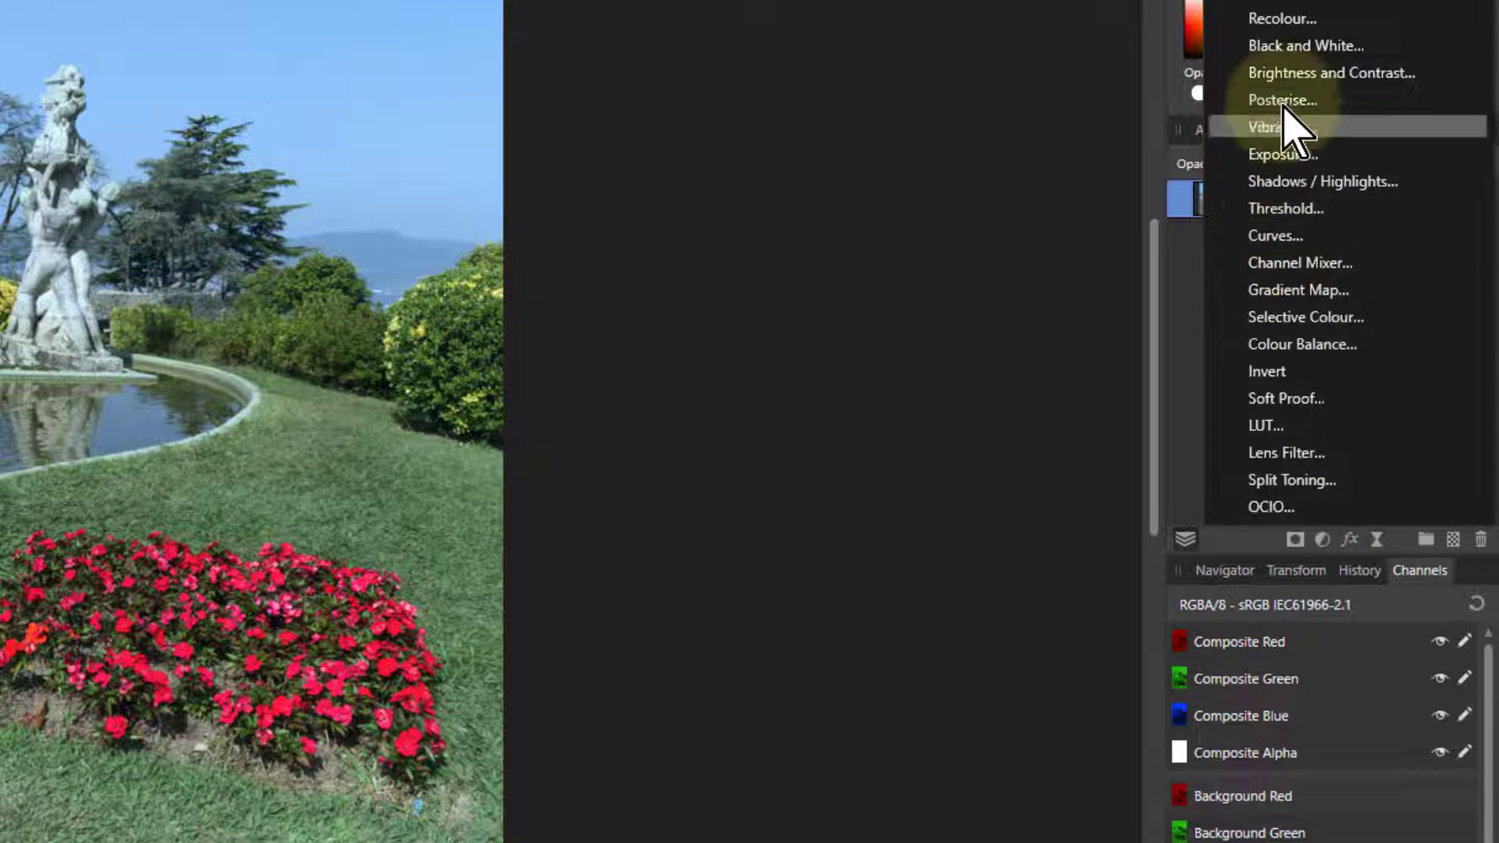
click(1274, 47)
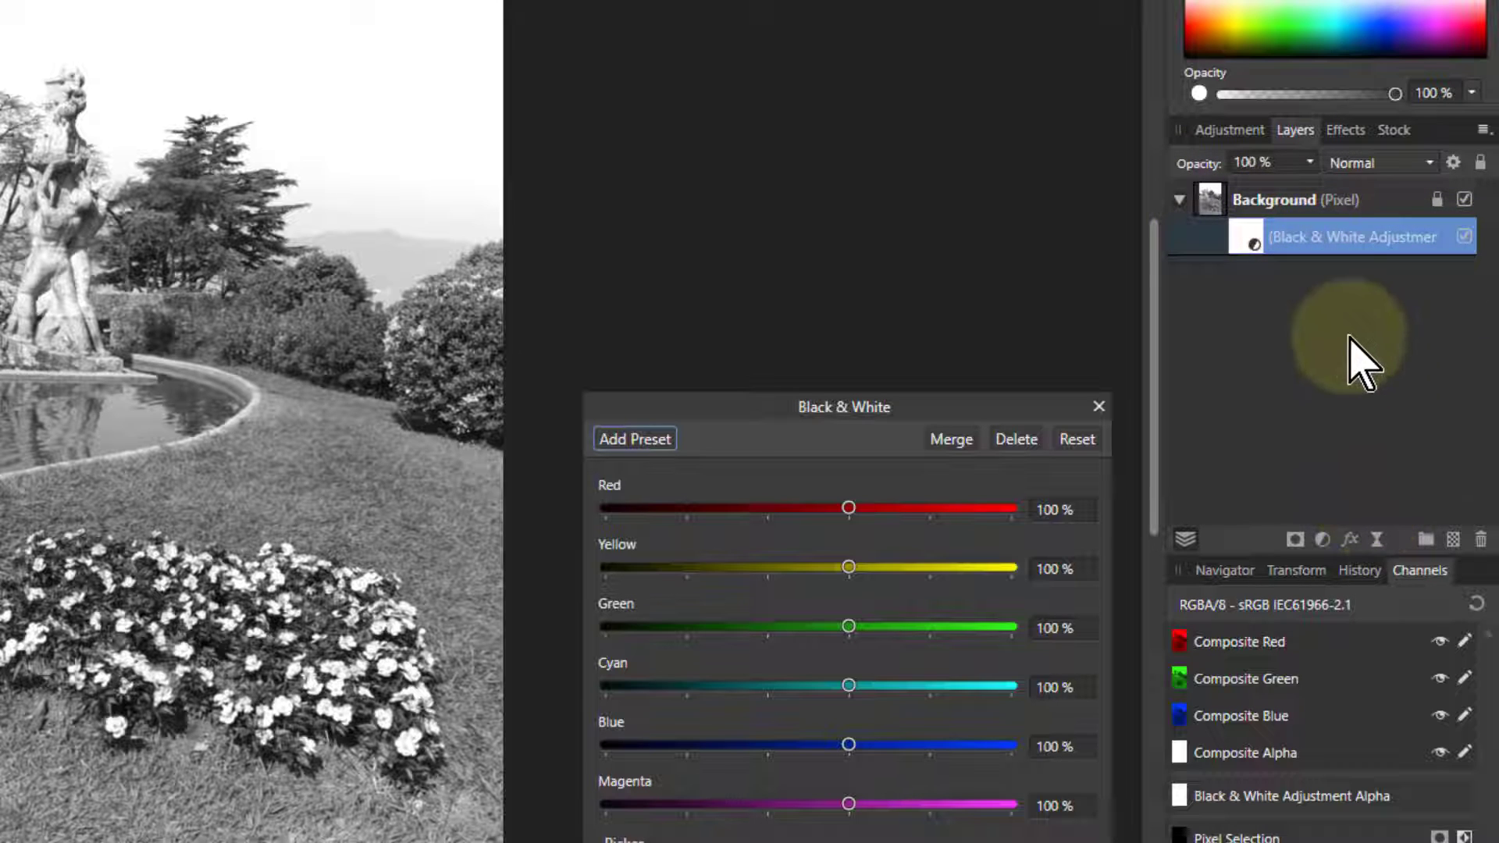
double_click(1292, 237)
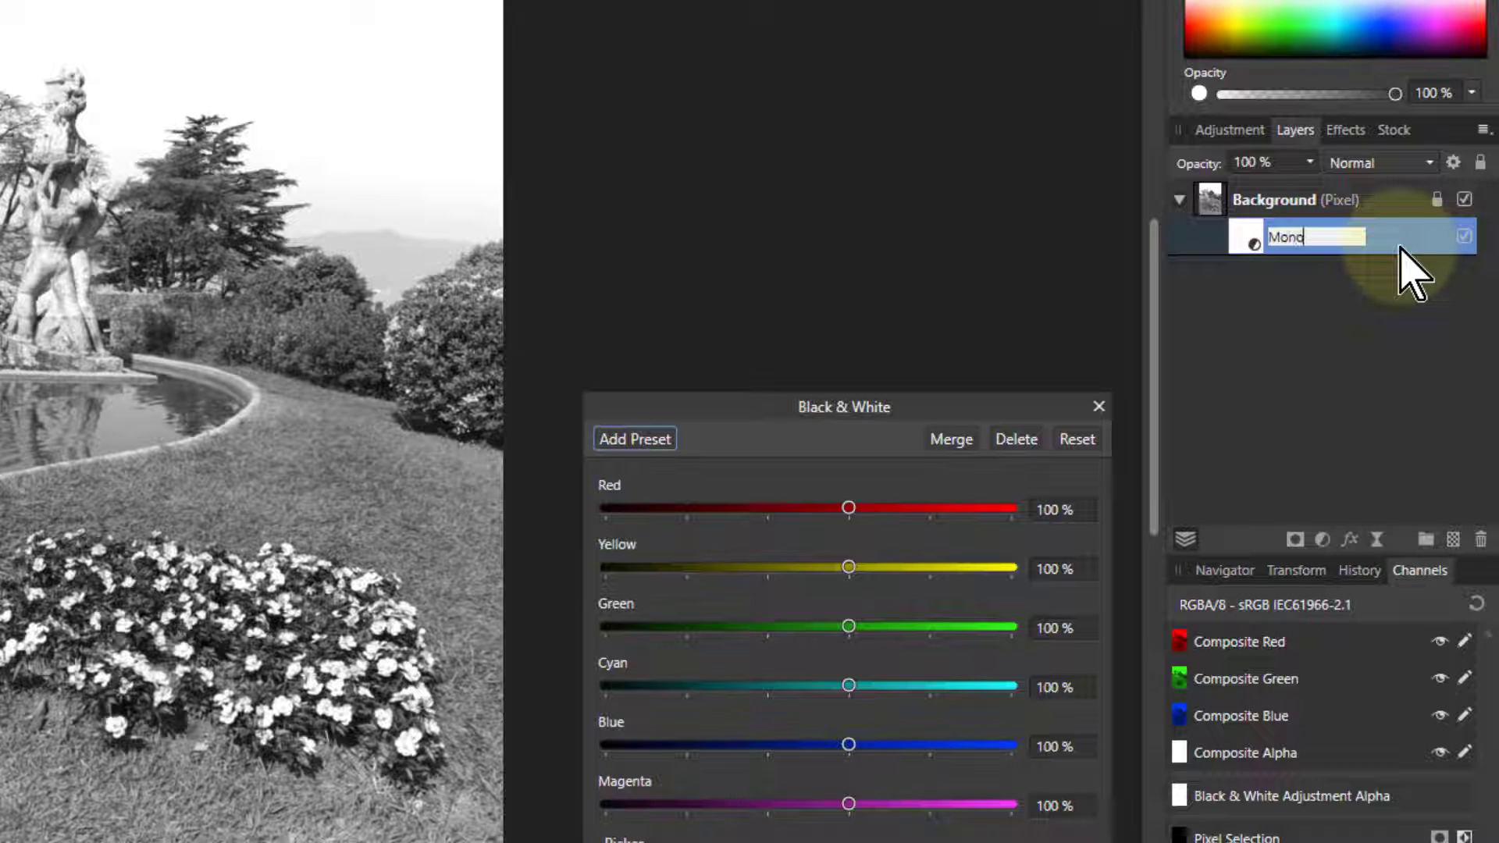
click(1399, 248)
click(1316, 255)
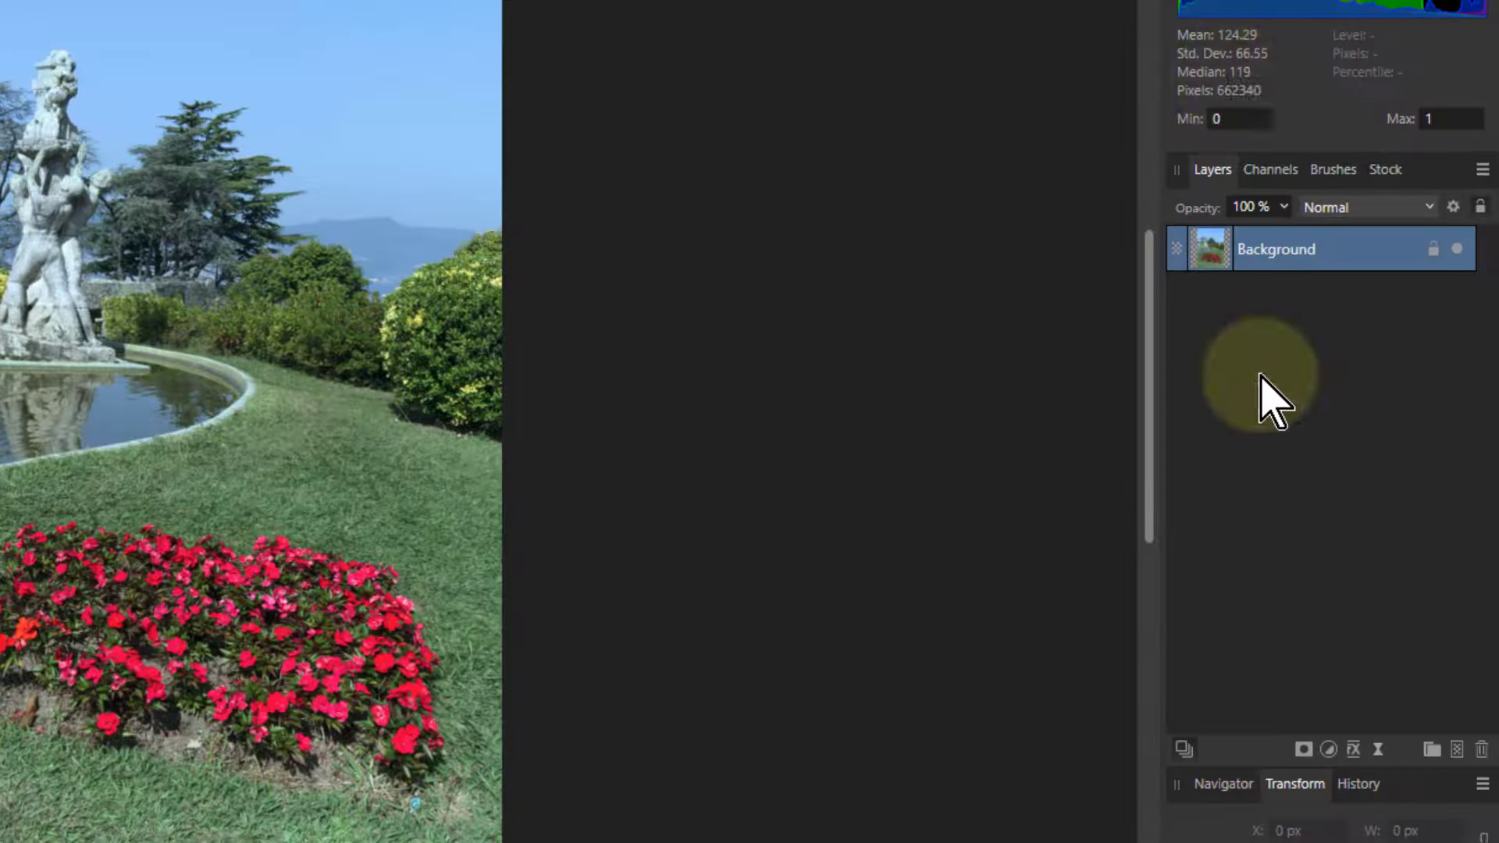
Step: In Affinity Photo version 2, add a Black and White adjustment to the Background layer and name it Mono
click(1328, 749)
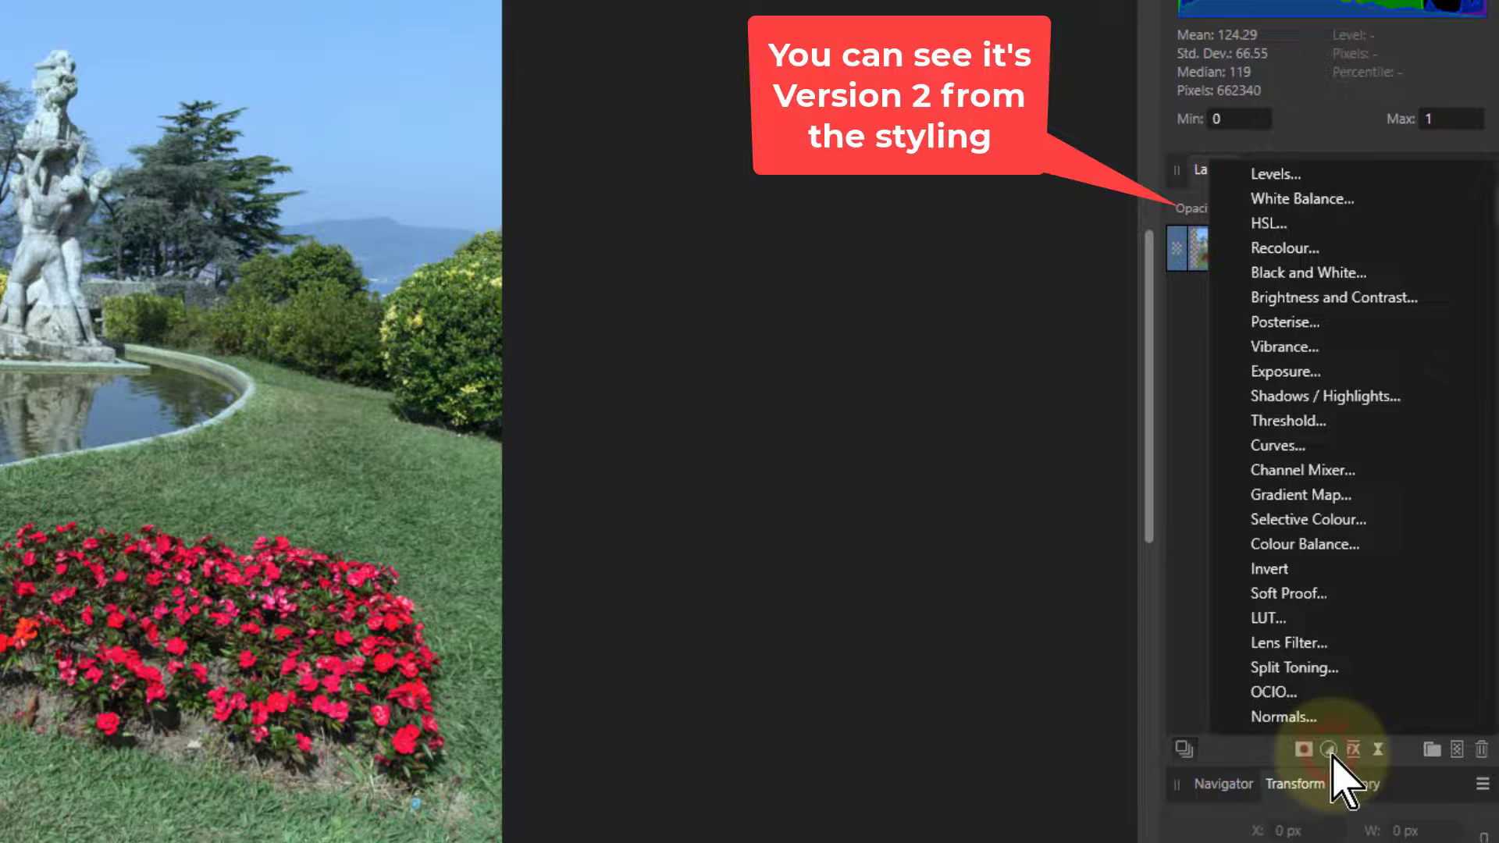
click(1309, 274)
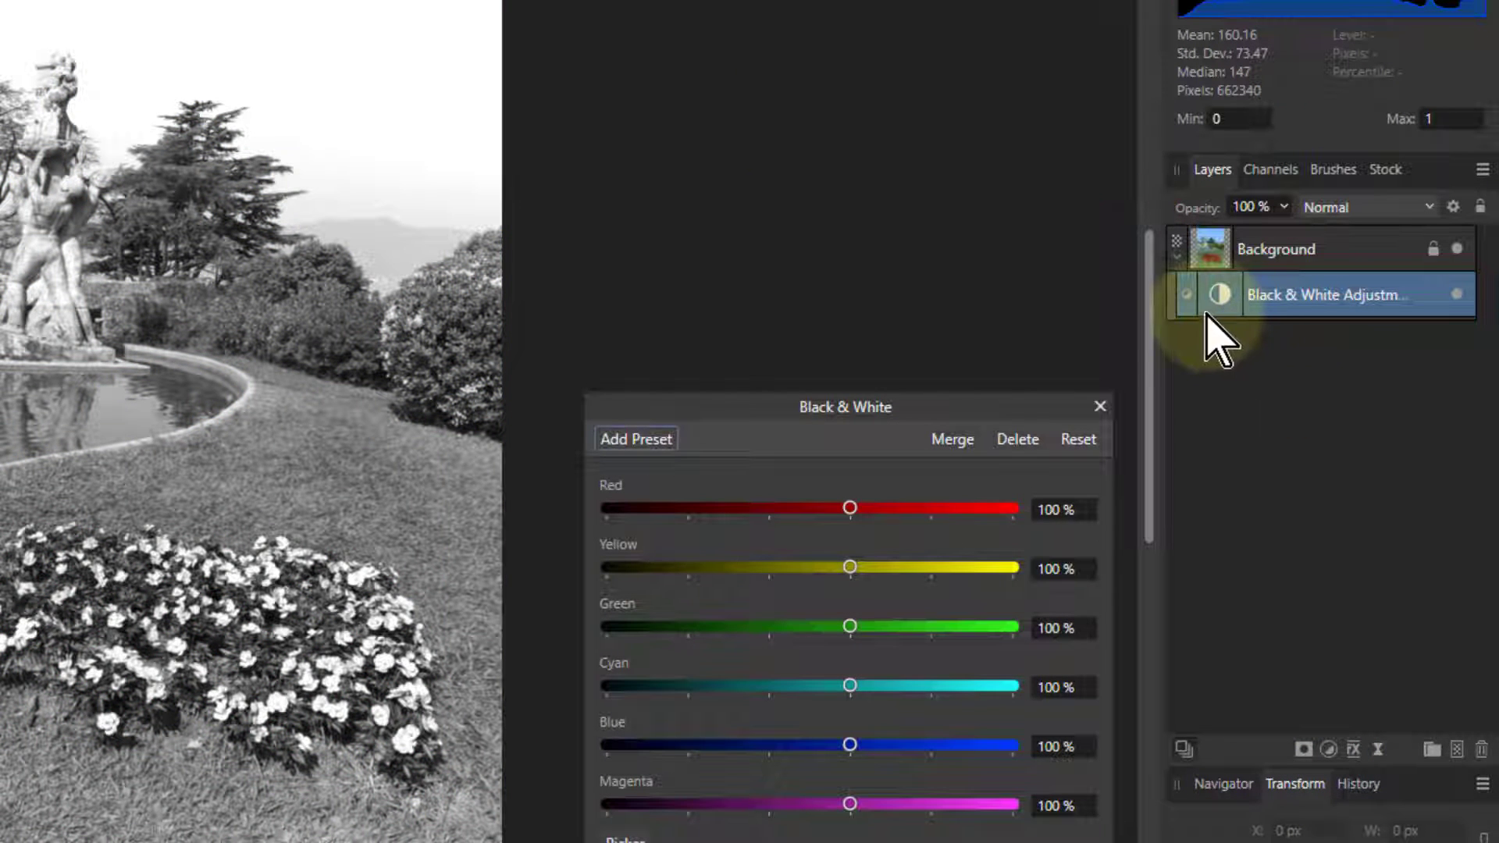
drag(1219, 307, 1178, 310)
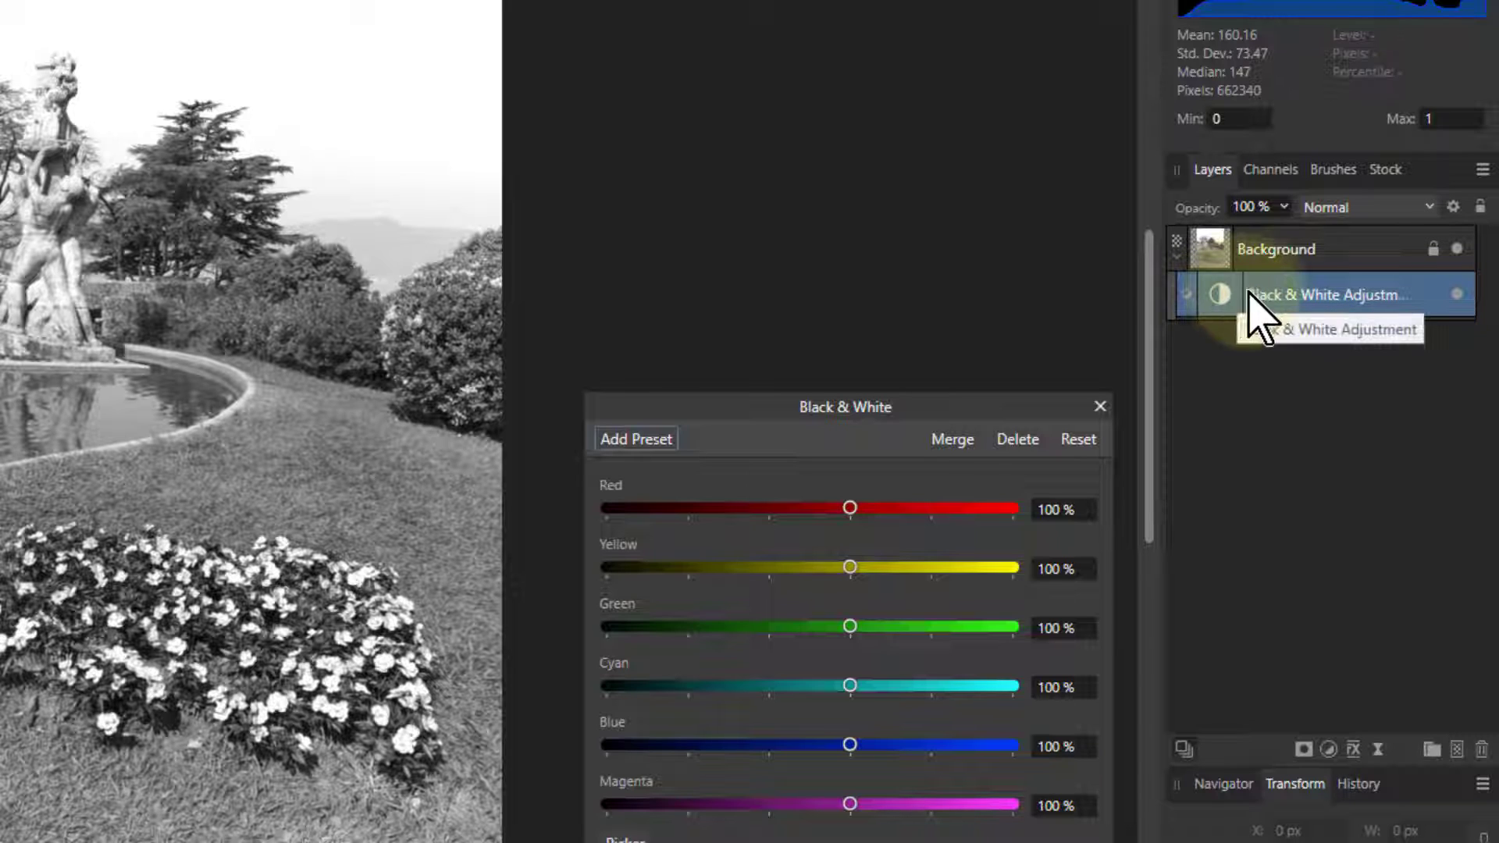
double_click(1287, 297)
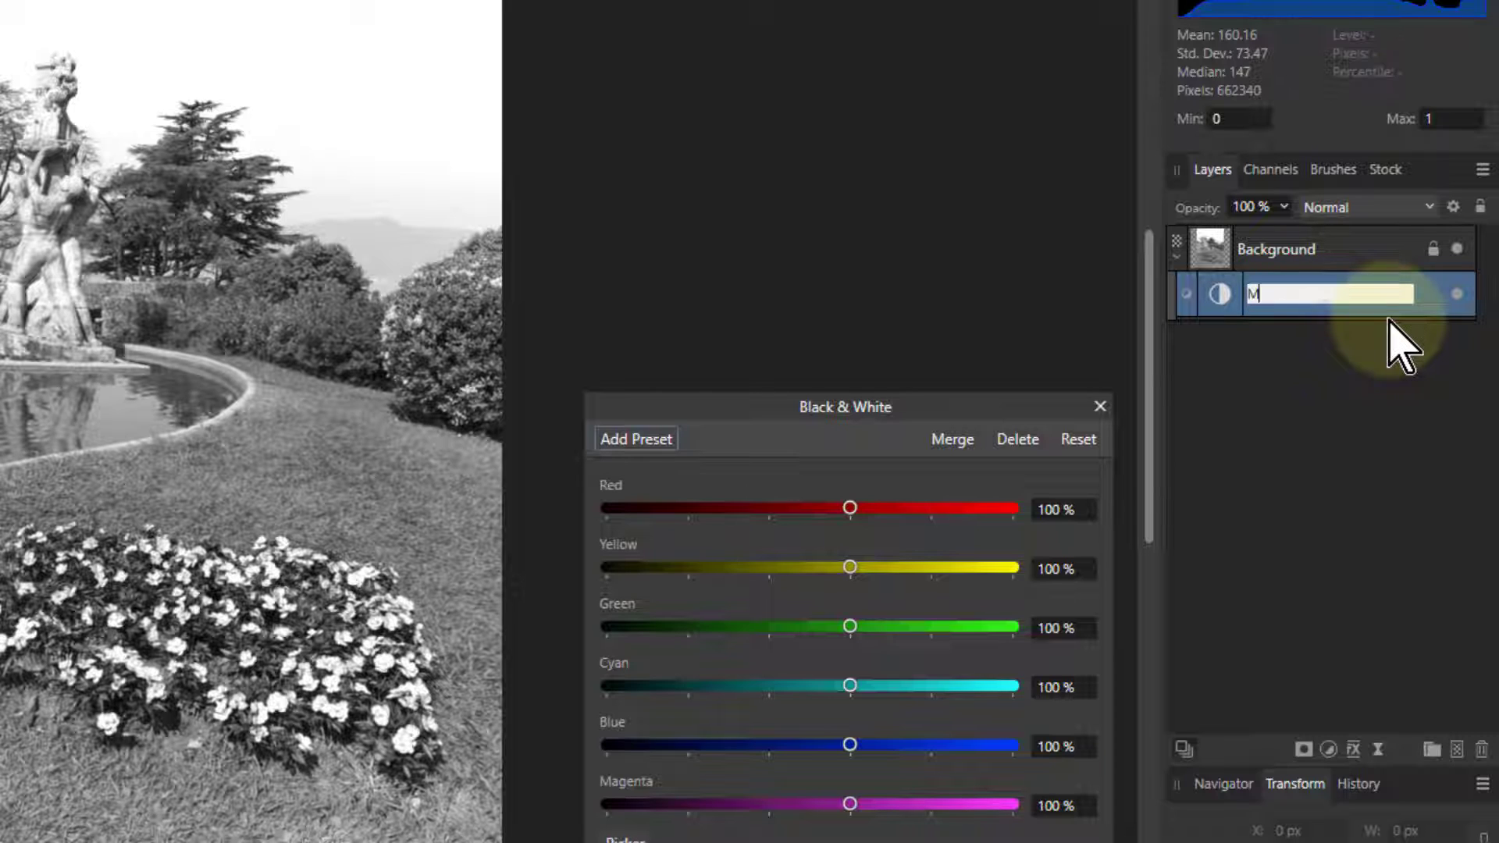
text(Mono)
key(Return)
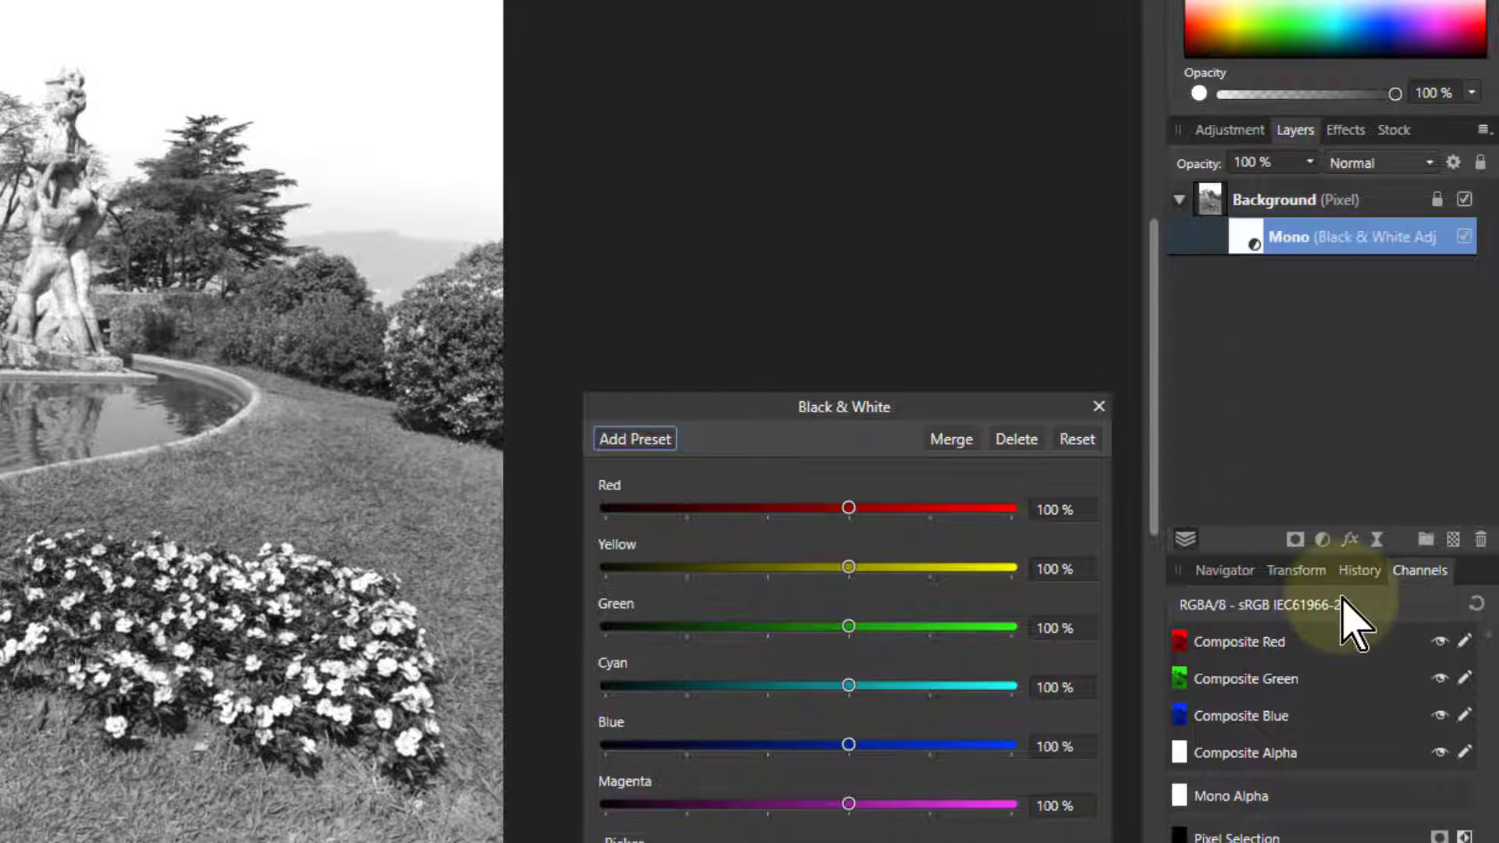
Step: In Affinity Photo version 1, try a Recolour adjustment above the Background layer and delete it again
click(1322, 540)
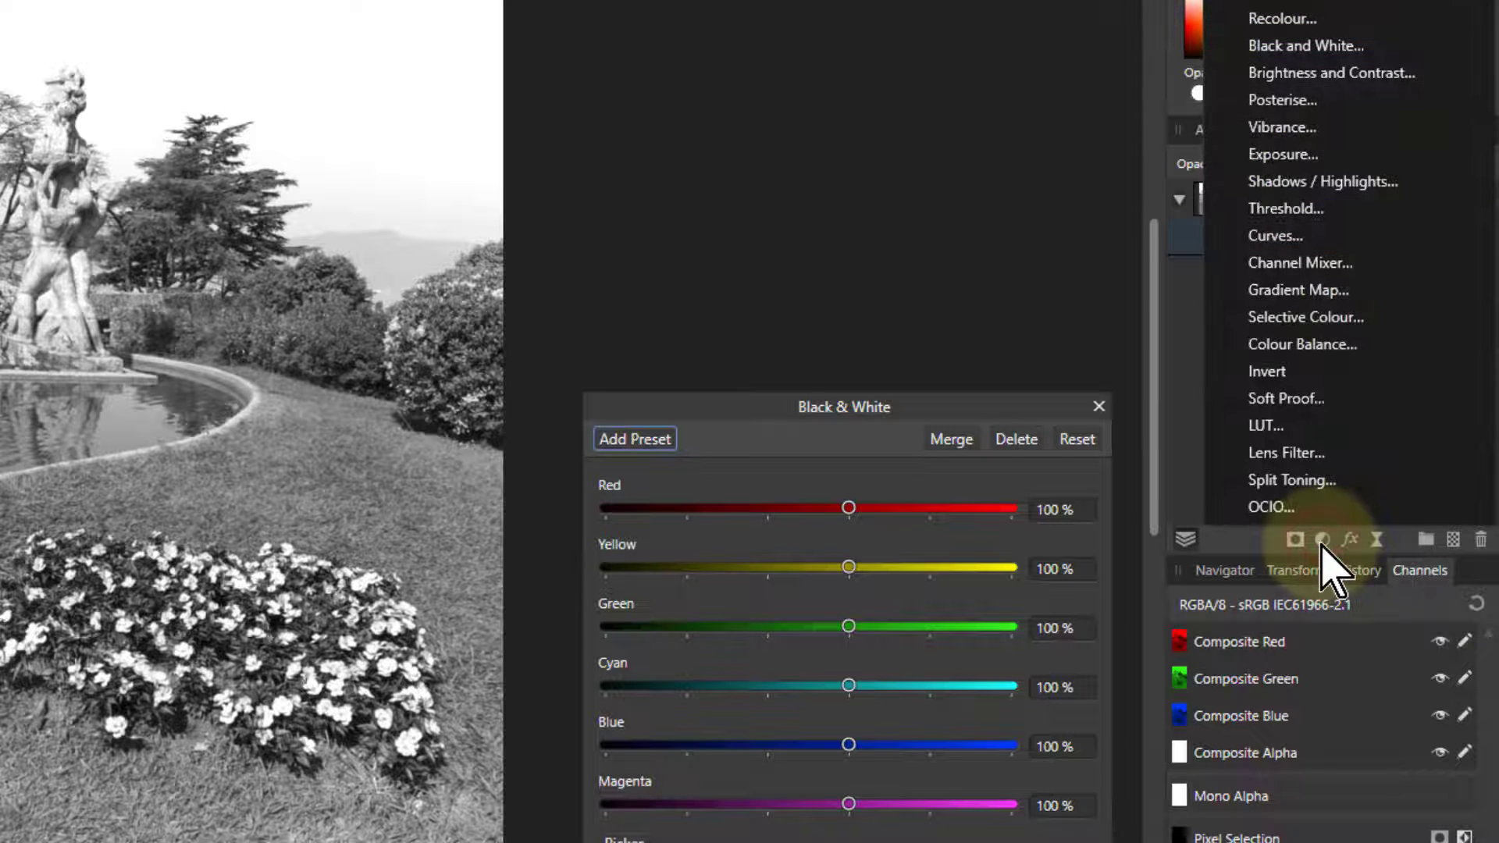
click(1281, 18)
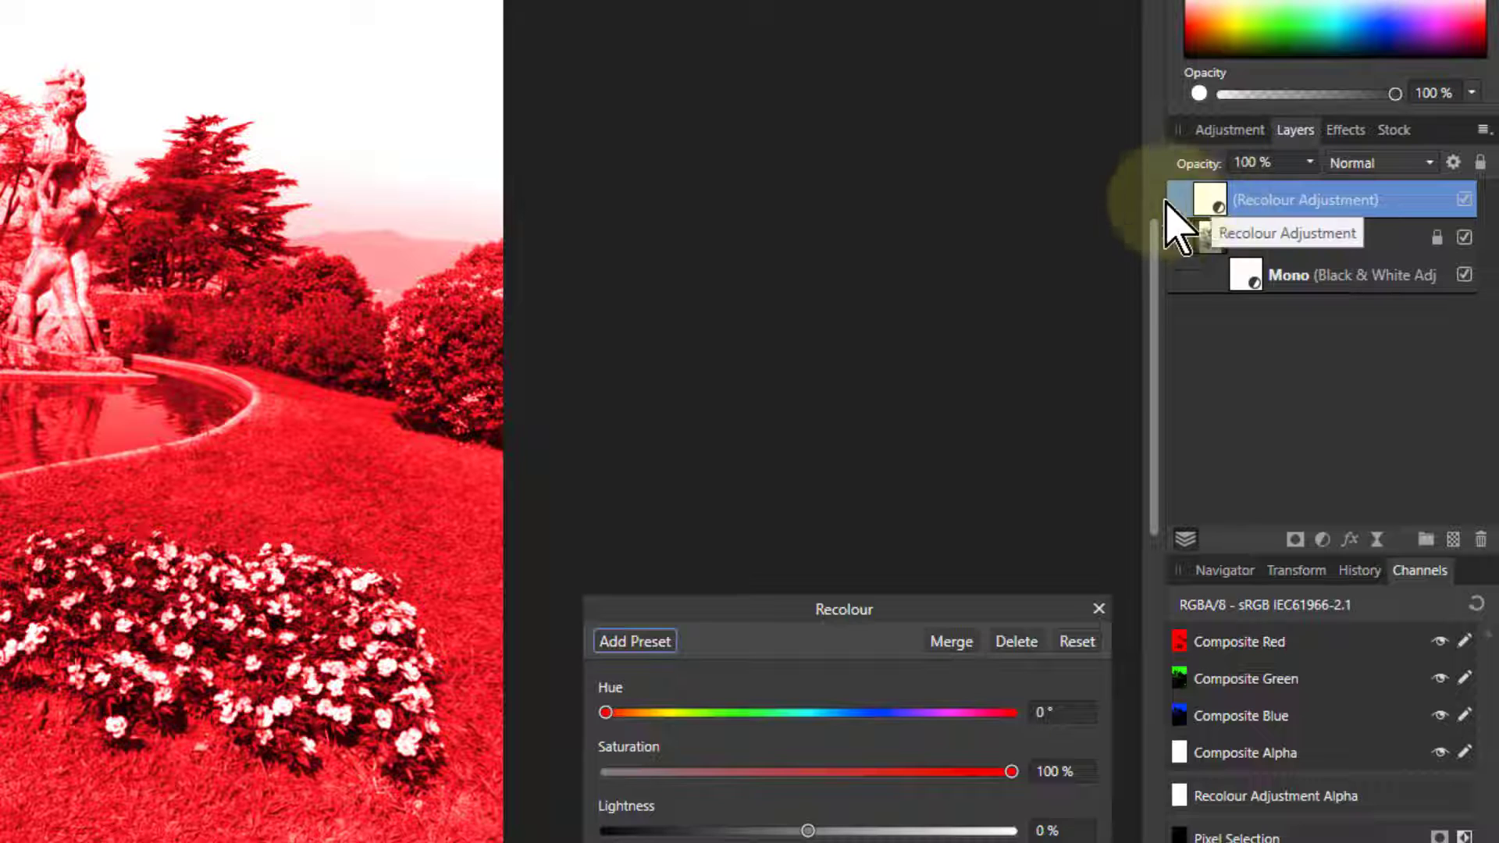
double_click(1245, 270)
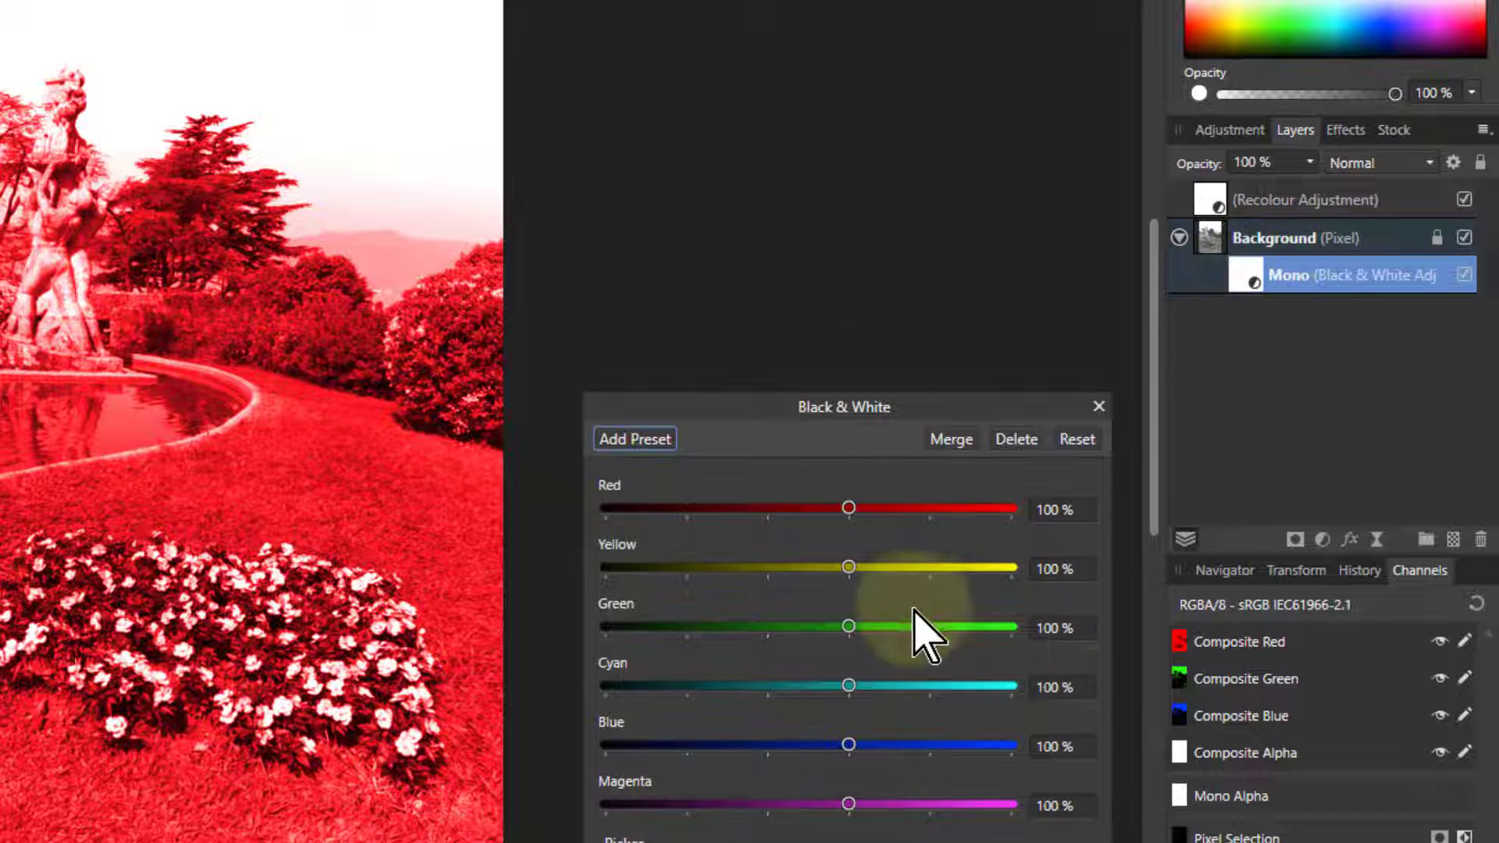
double_click(1210, 202)
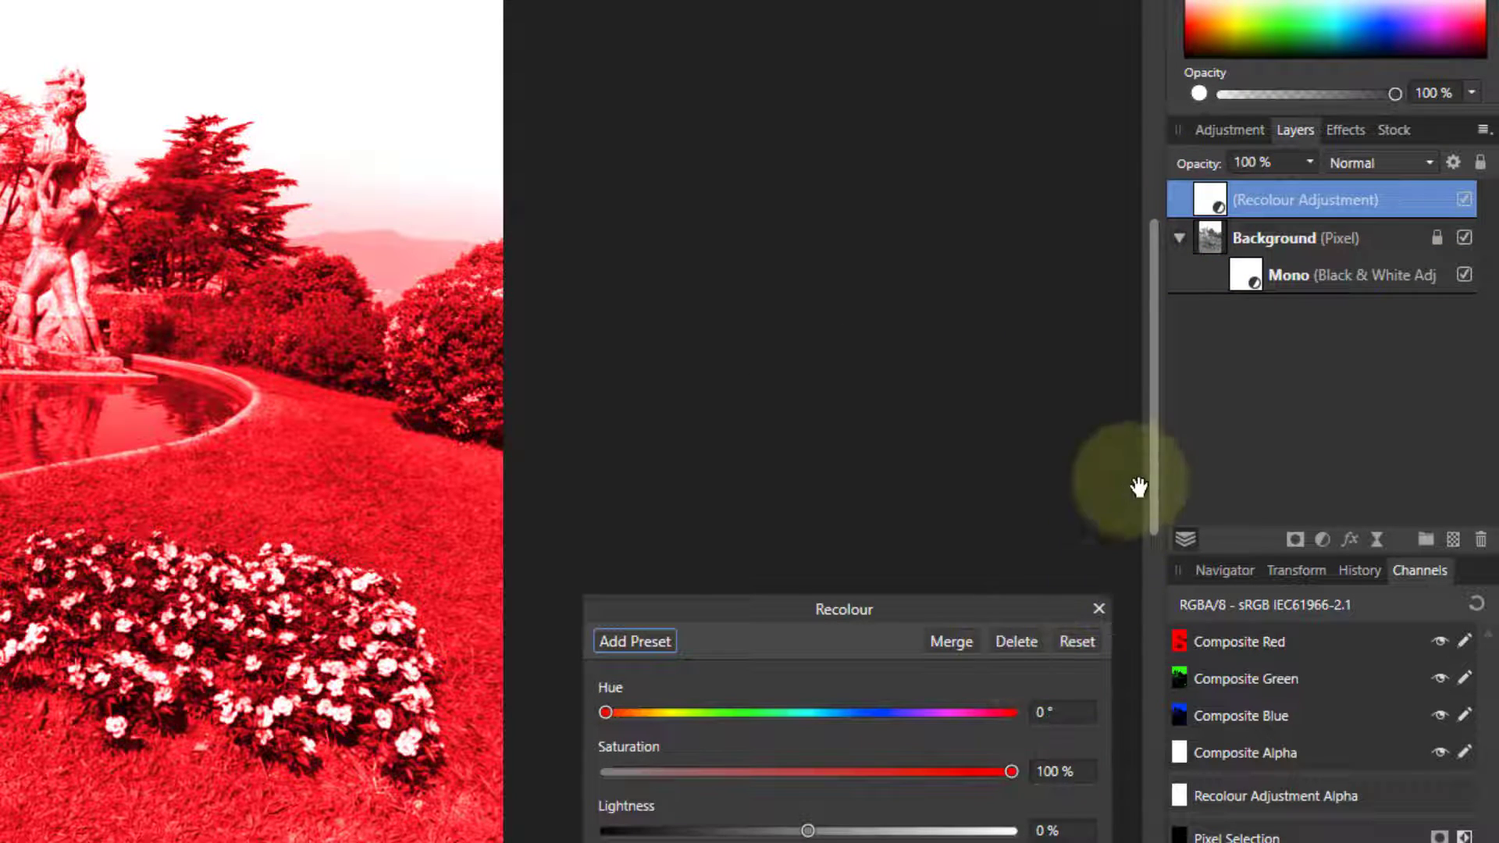
drag(1210, 201, 1043, 475)
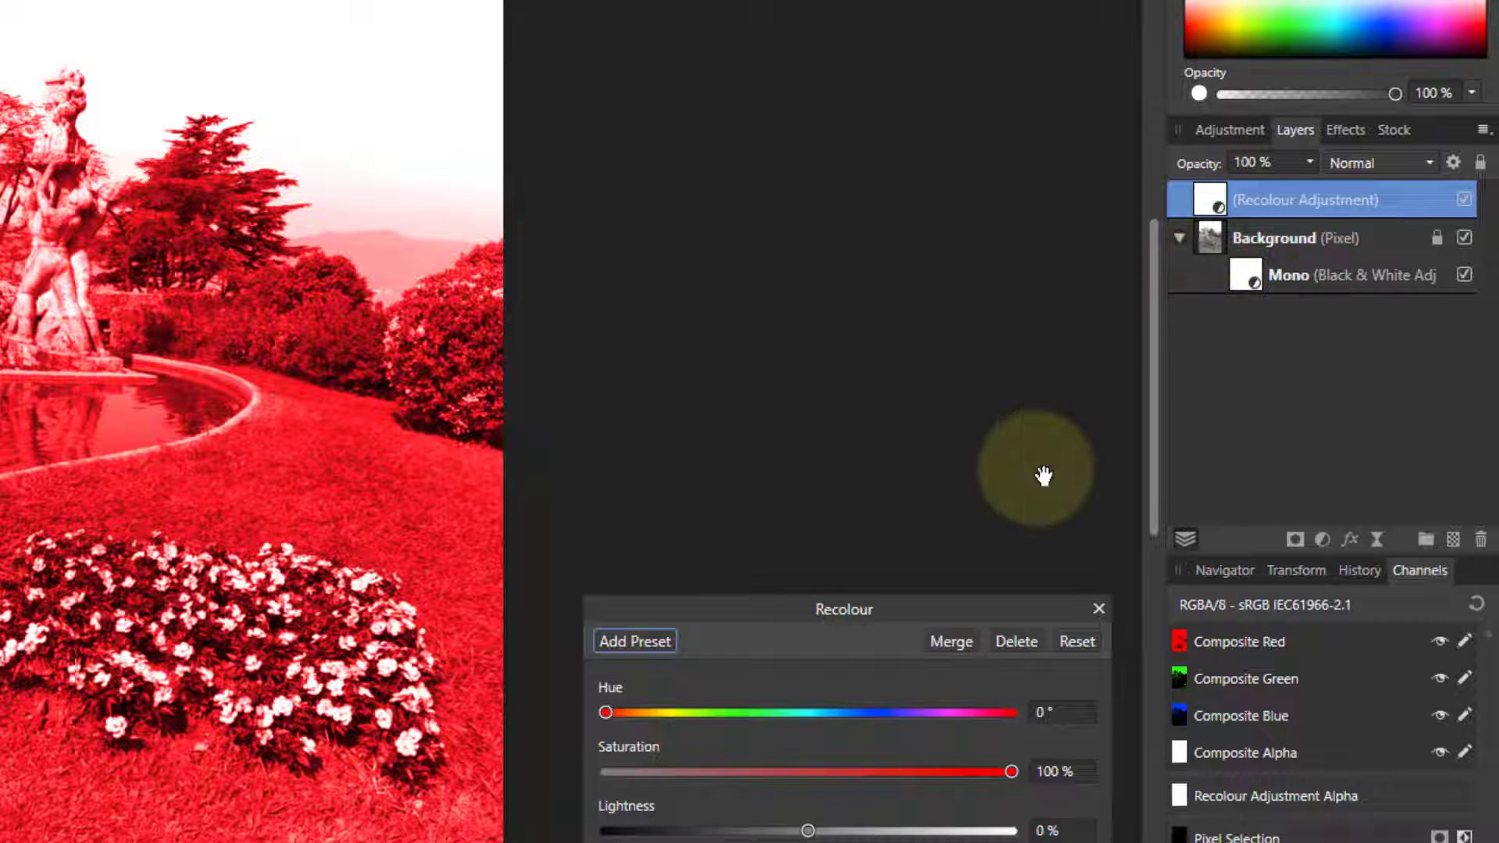
key(Delete)
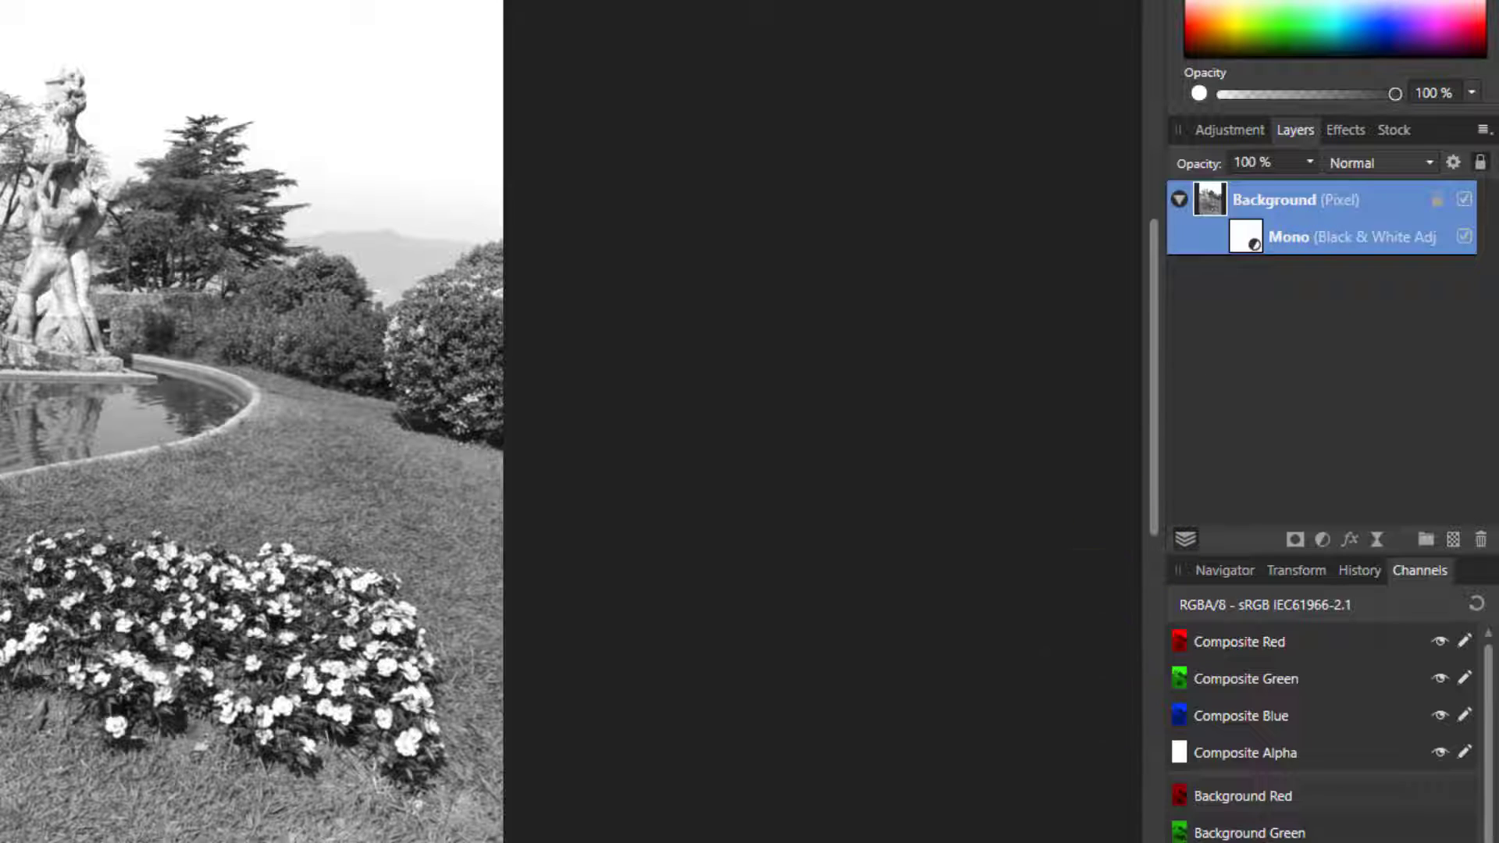
Step: Select the Background layer and add a Recolour adjustment nested in it above Mono
right_click(1257, 249)
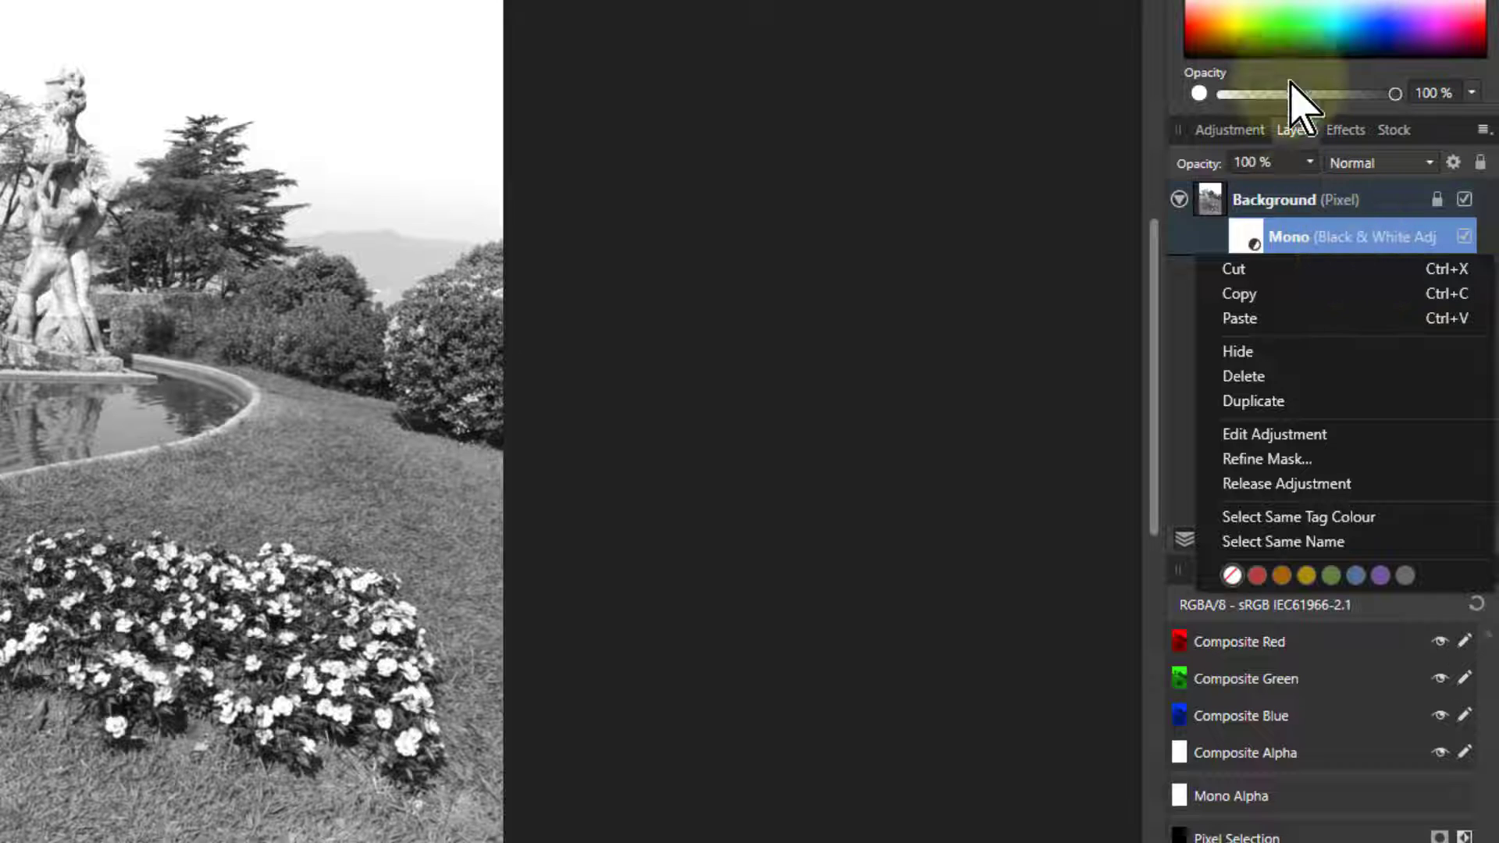
click(1206, 204)
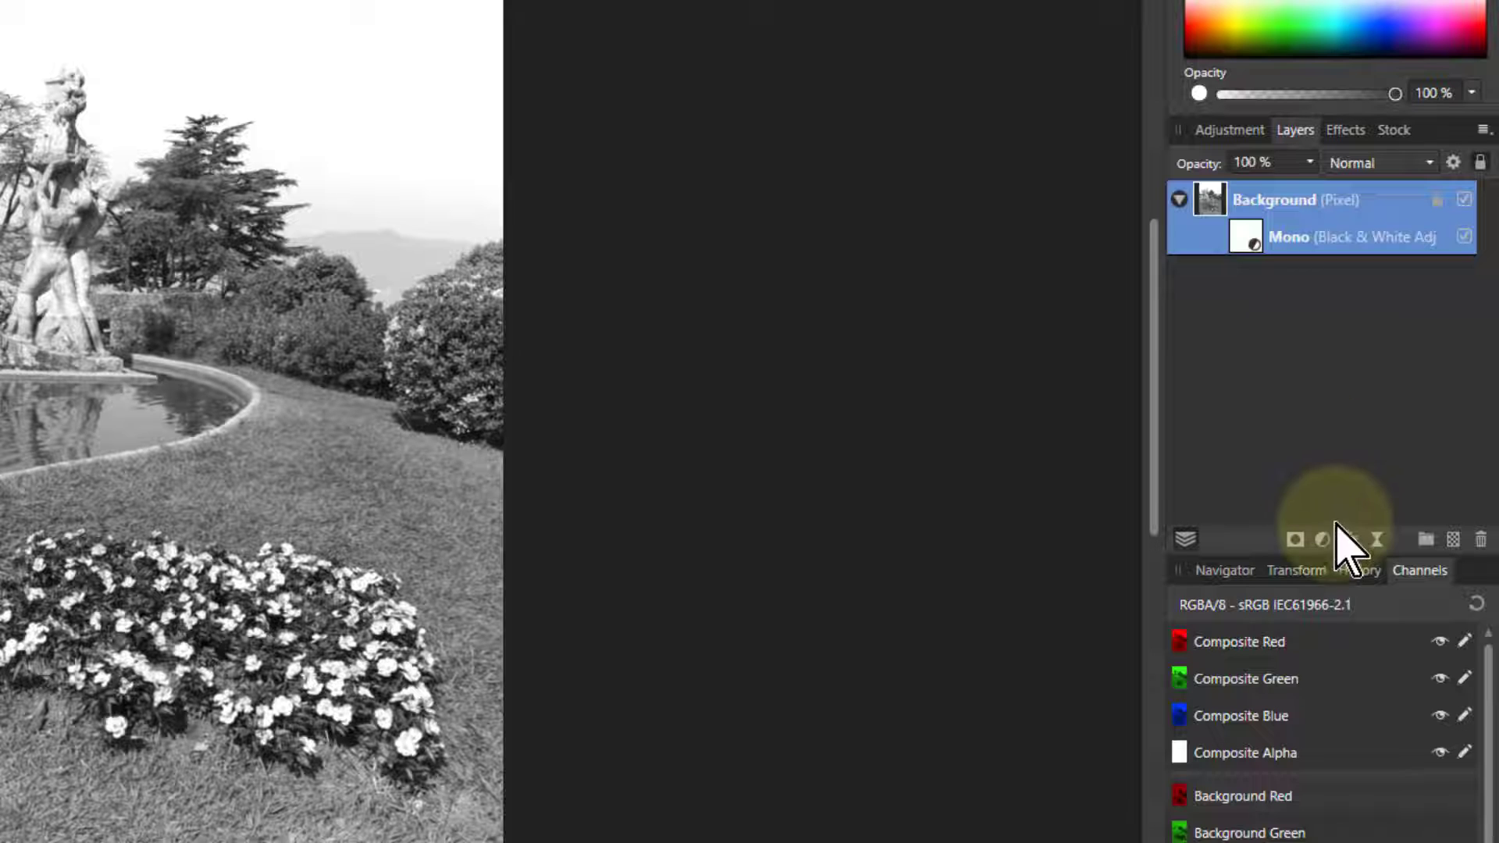
click(1323, 539)
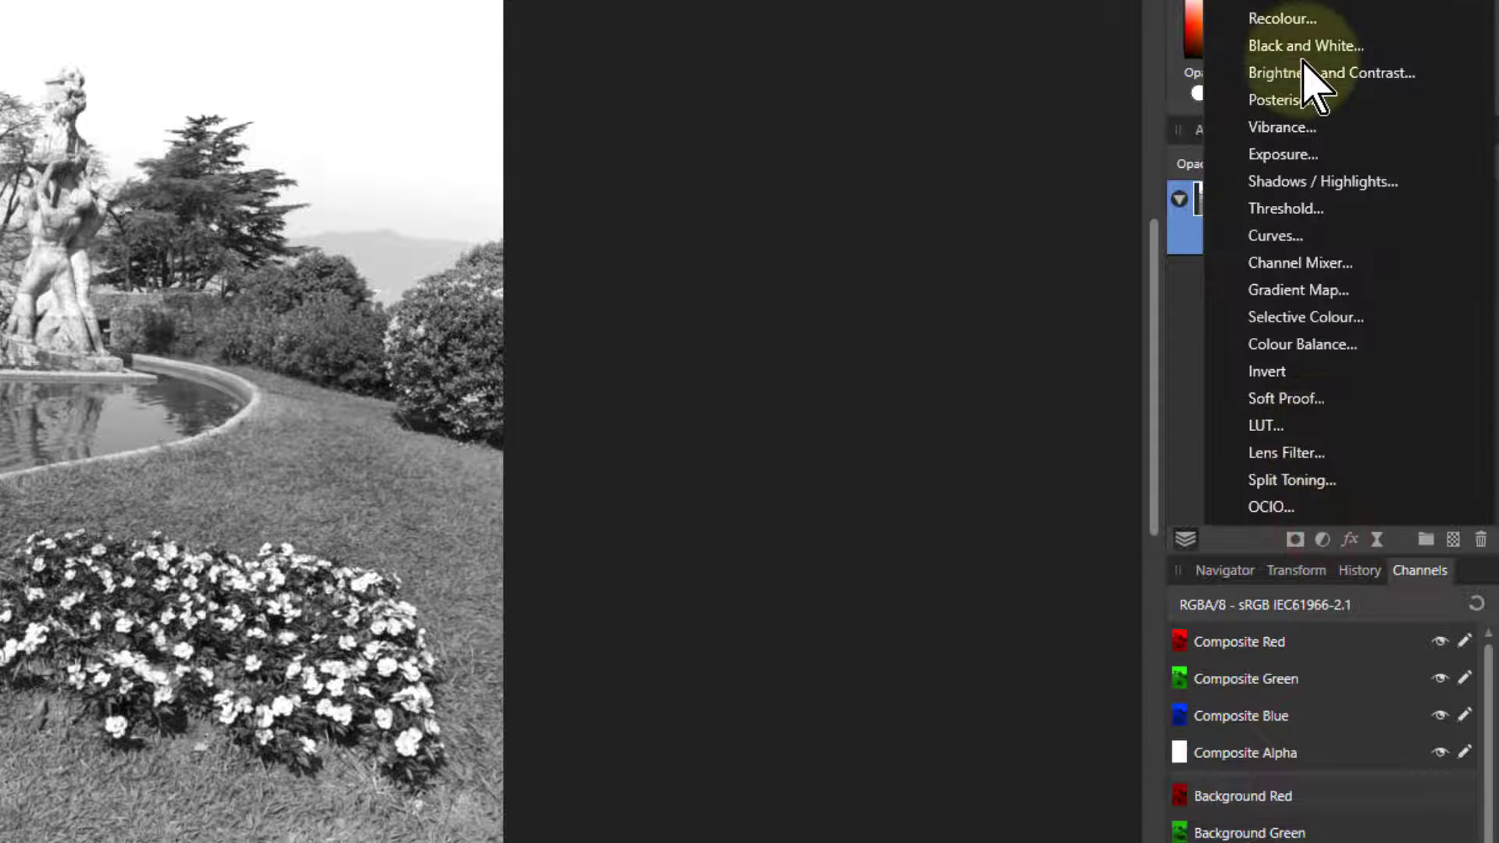
click(1265, 17)
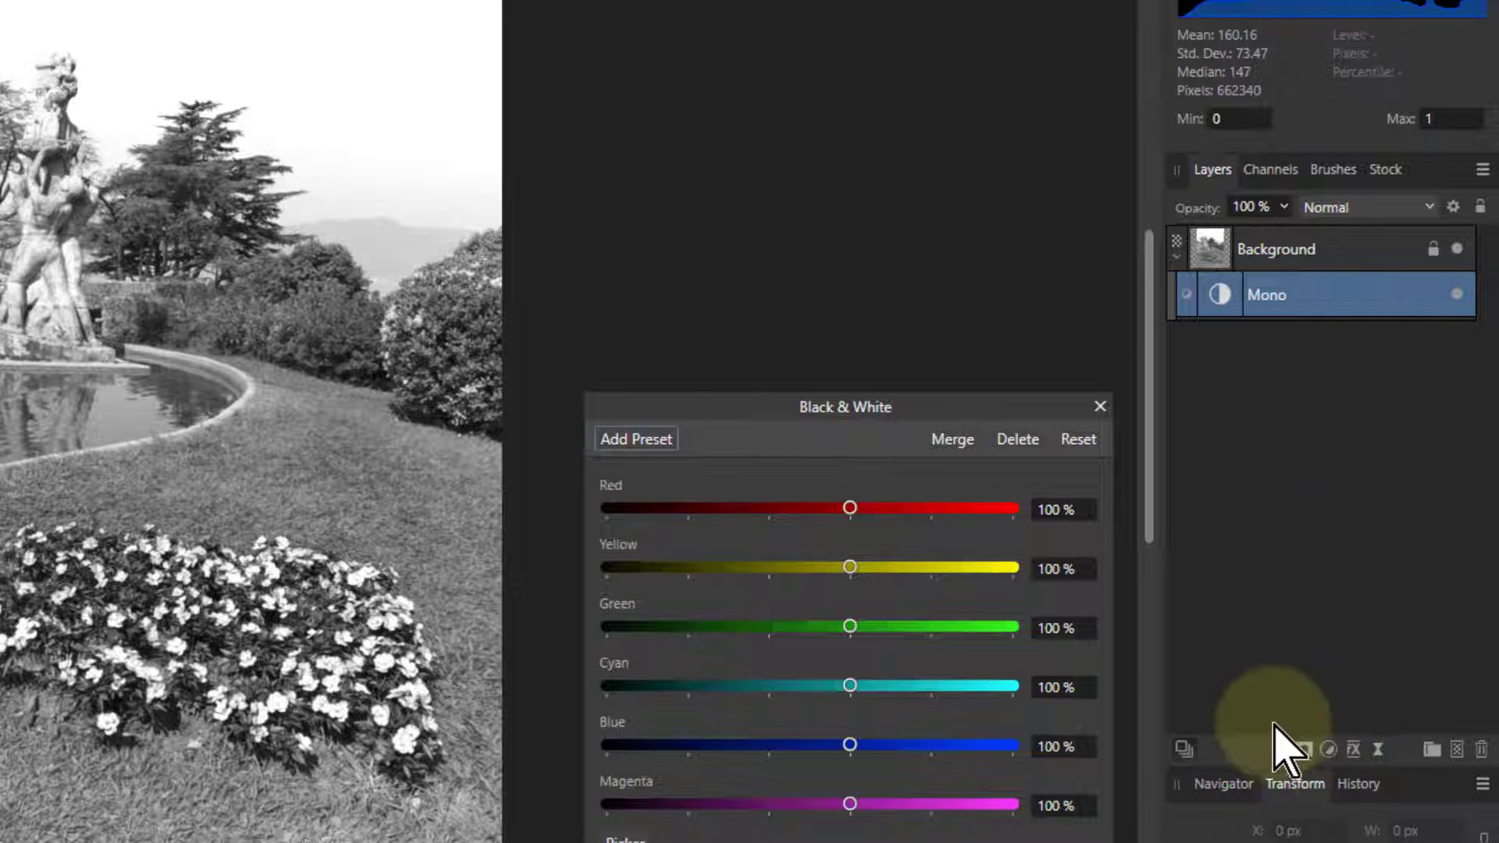
Step: In Affinity Photo version 2, add a Recolour adjustment to the selected Background layer
click(1210, 252)
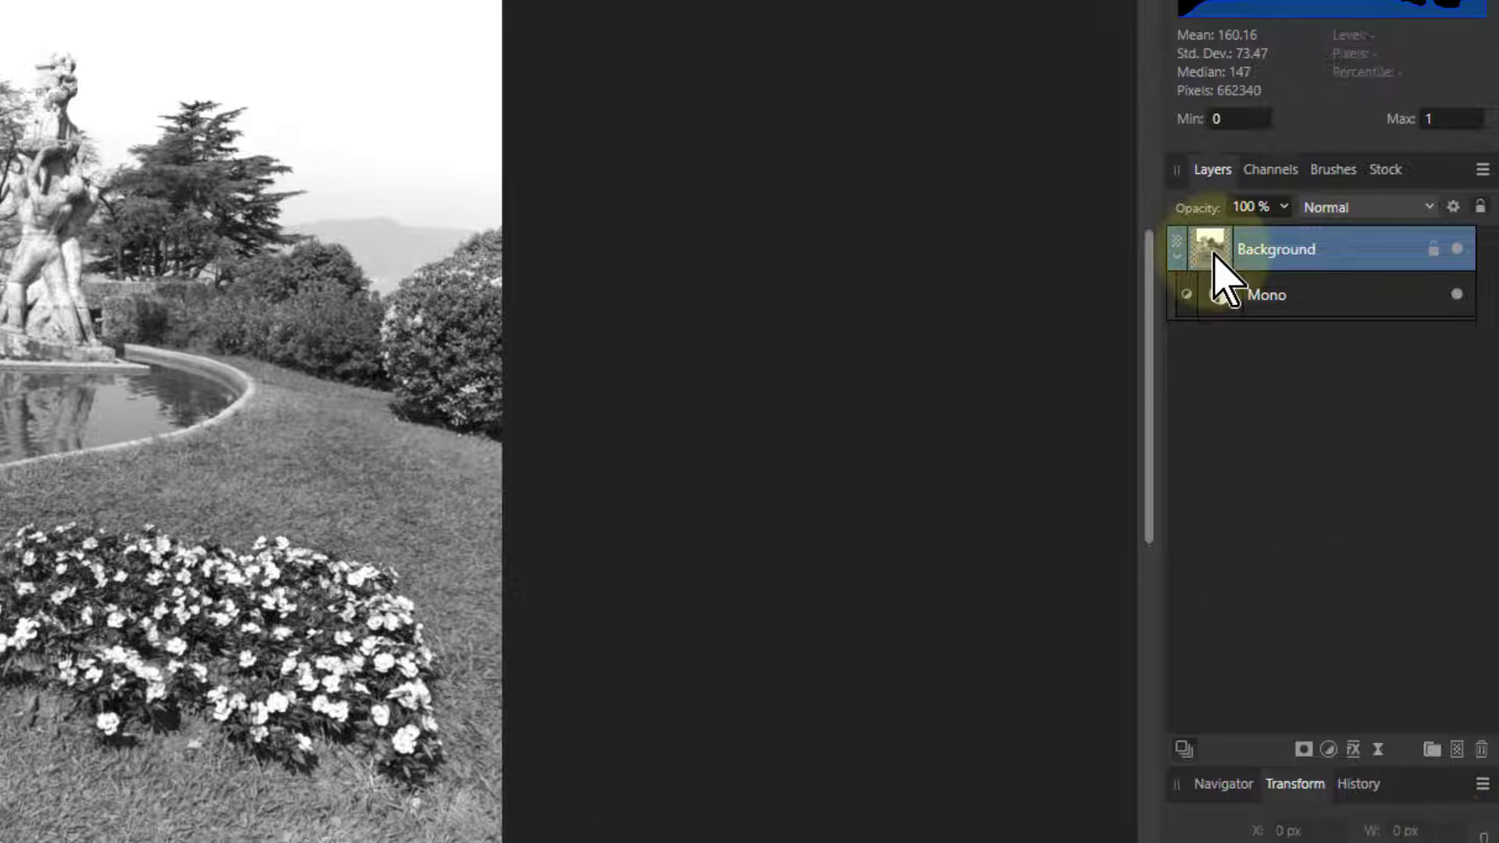
click(1328, 750)
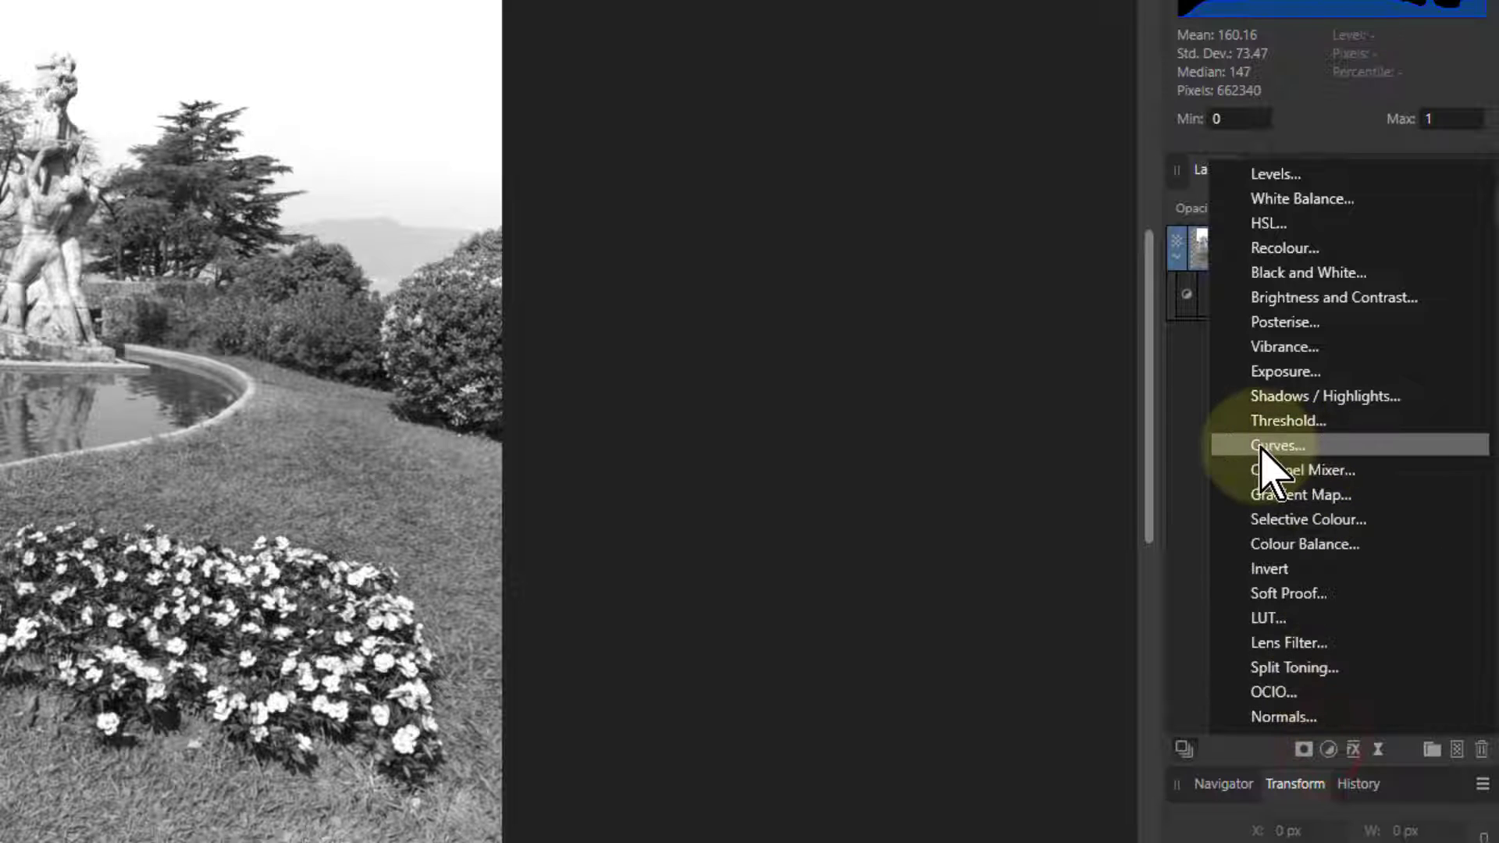
click(1286, 248)
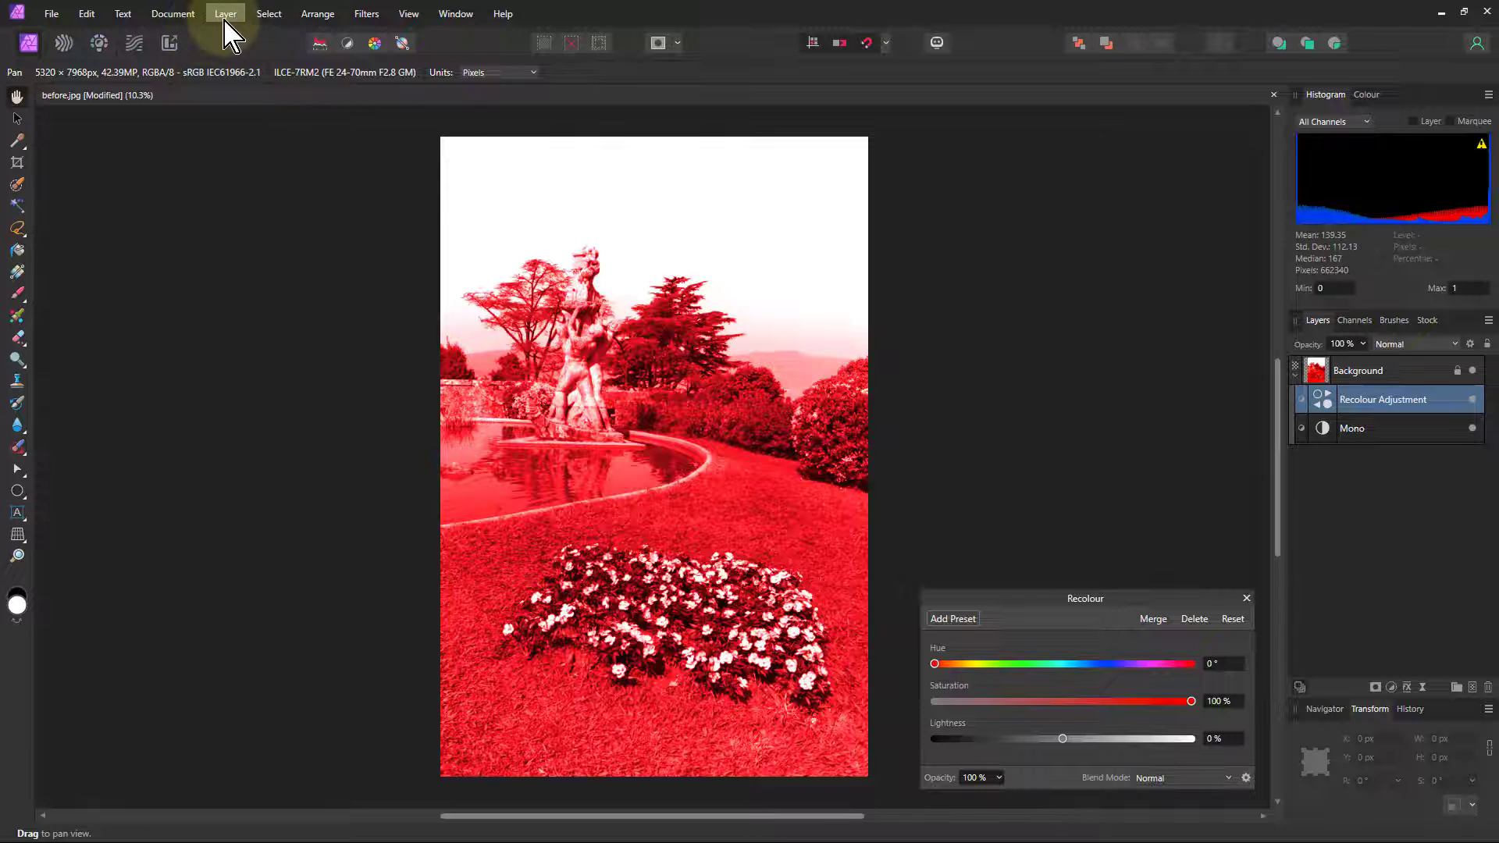
click(226, 14)
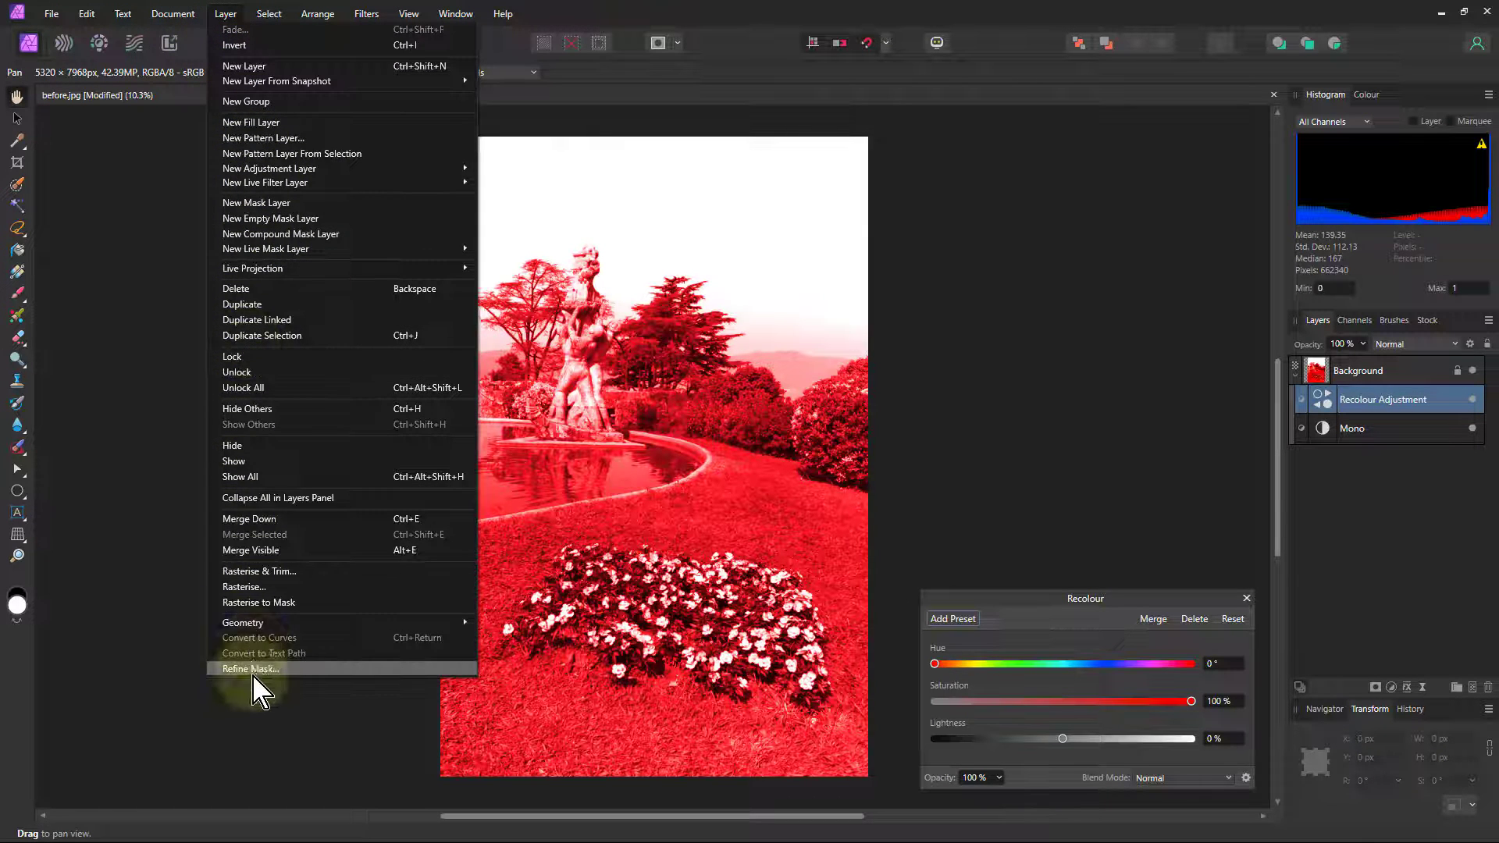
click(229, 15)
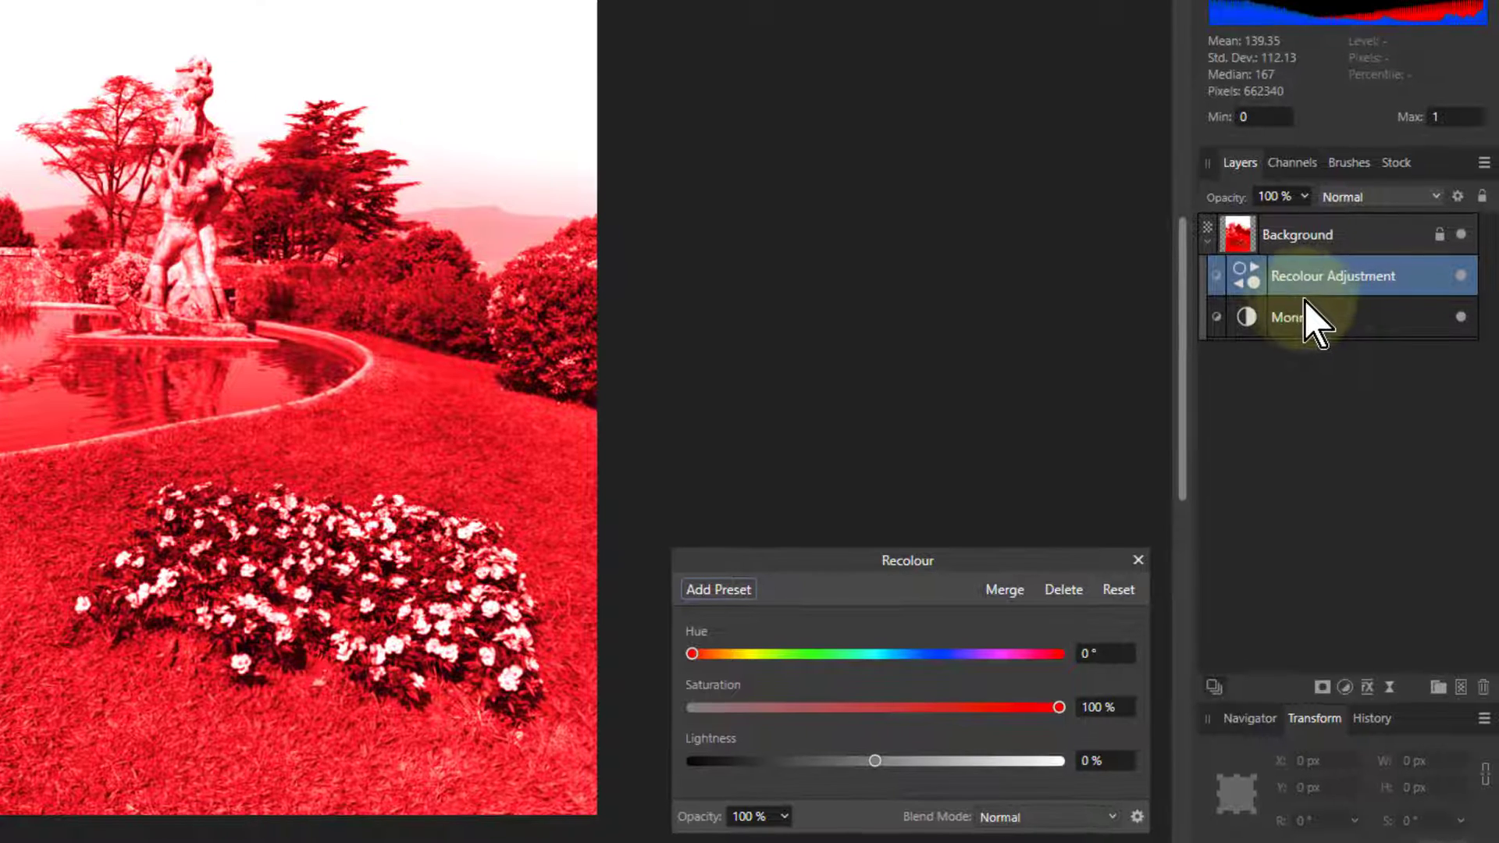
right_click(1260, 292)
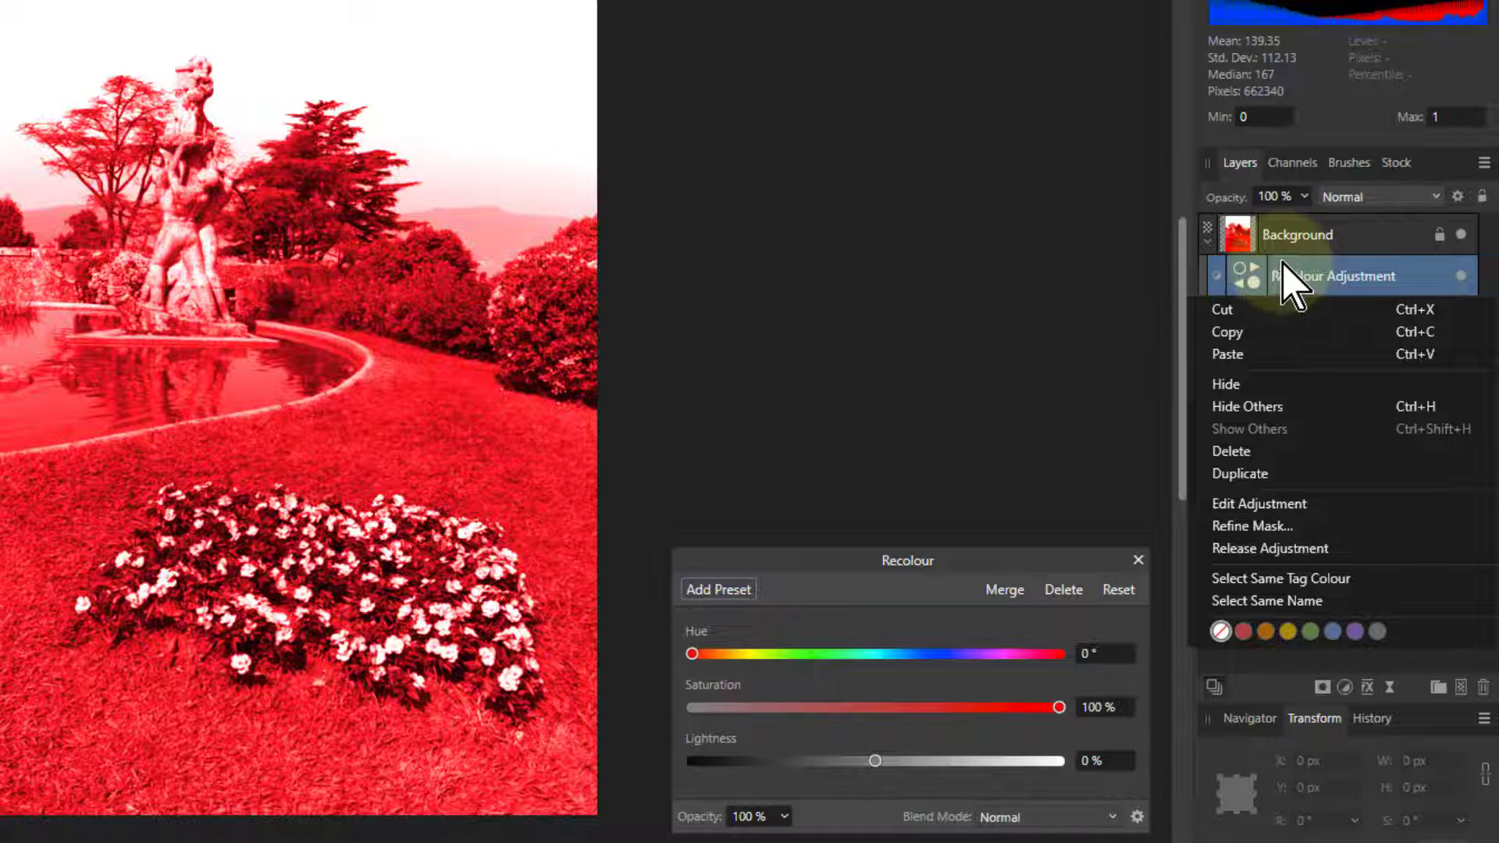
click(1245, 234)
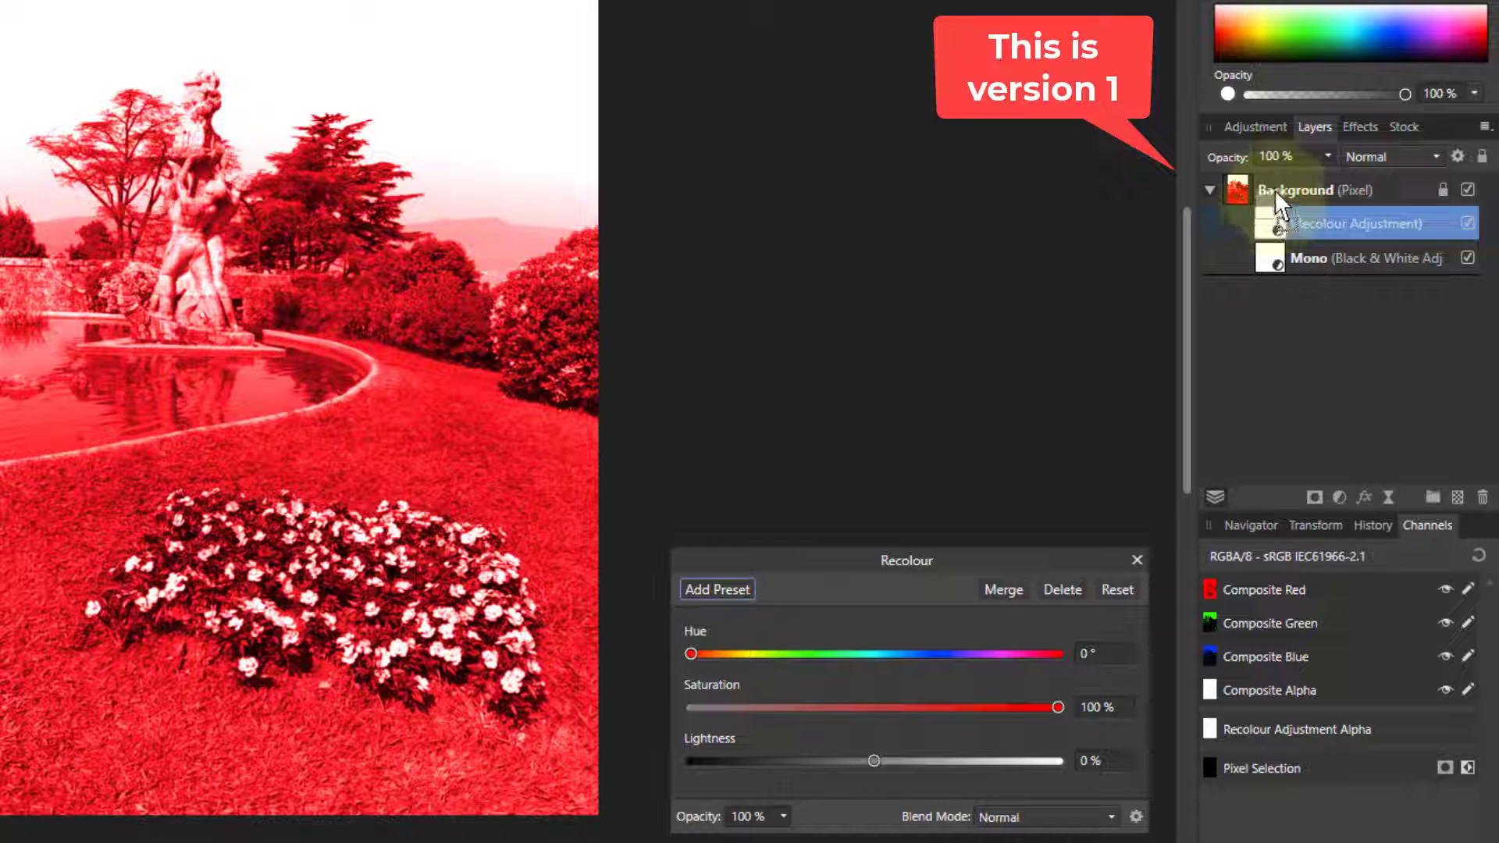
Step: In Affinity Photo version 1, try placing the Recolour adjustment over the Background layer's name and its thumbnail
drag(1276, 203, 1276, 194)
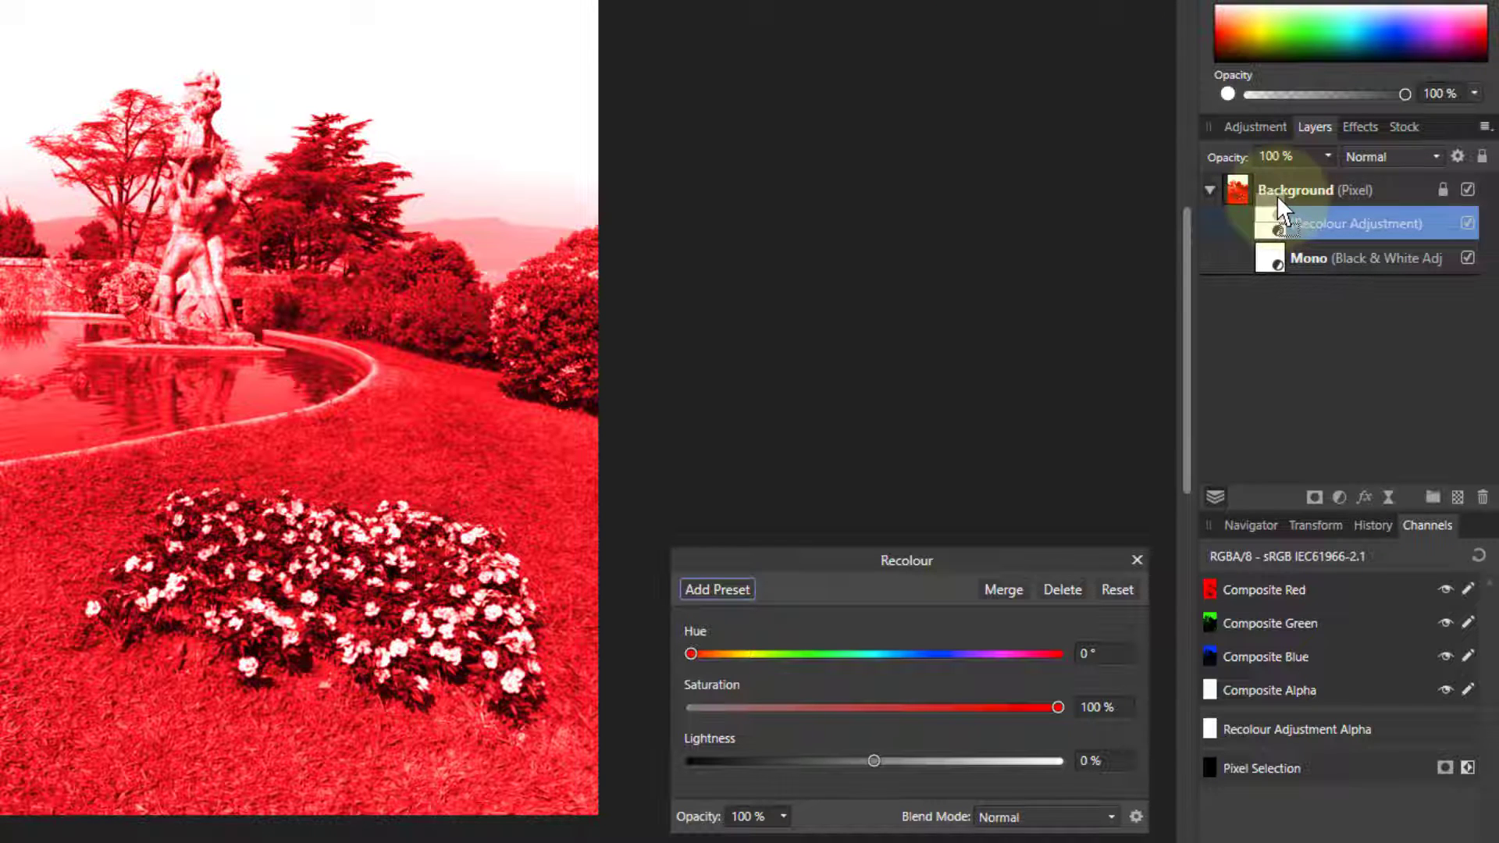
drag(1277, 195, 1234, 185)
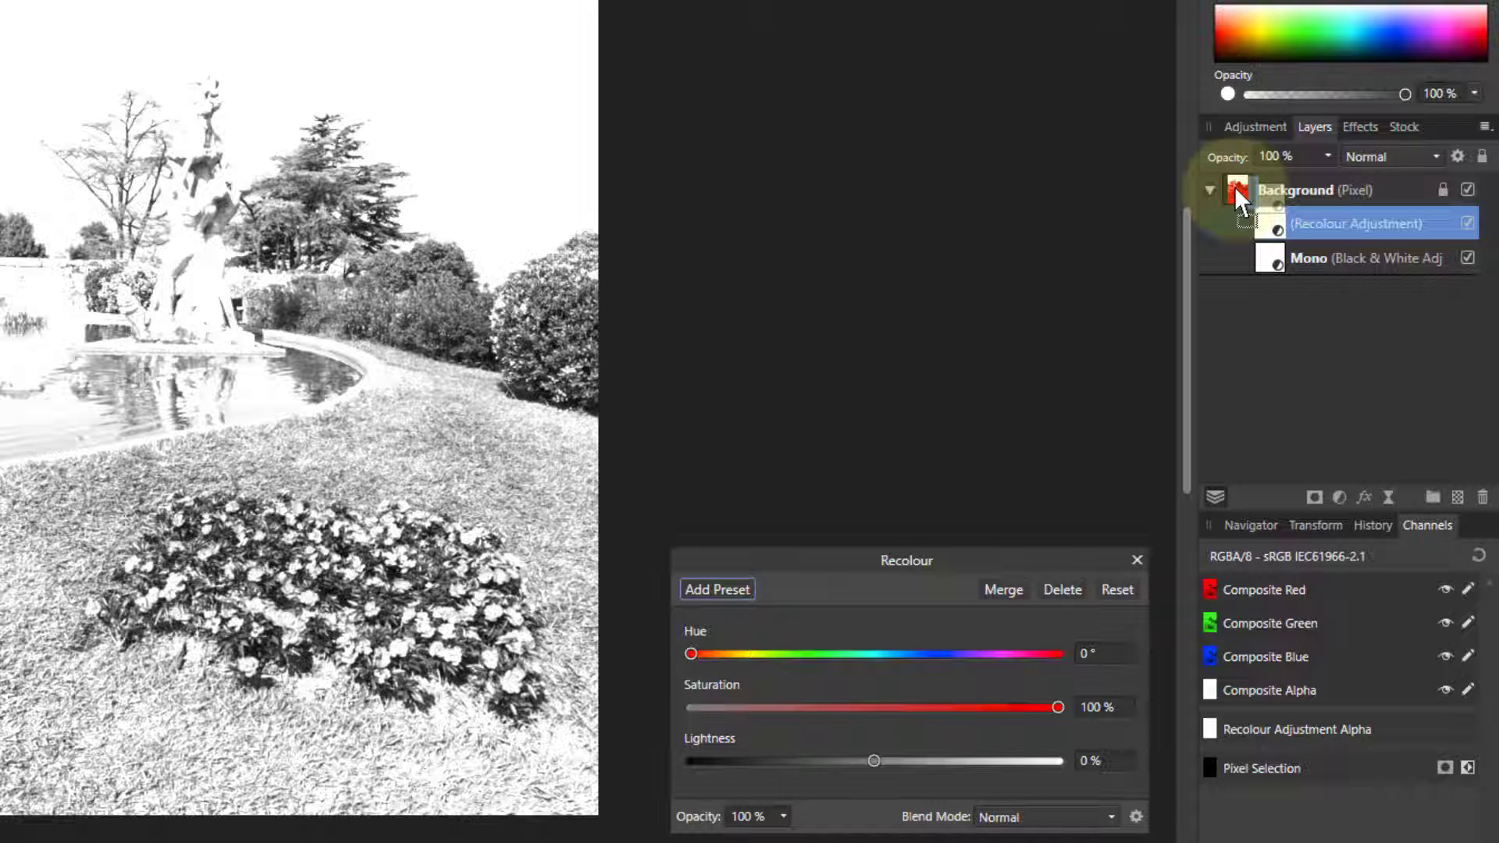
drag(1234, 185, 1234, 185)
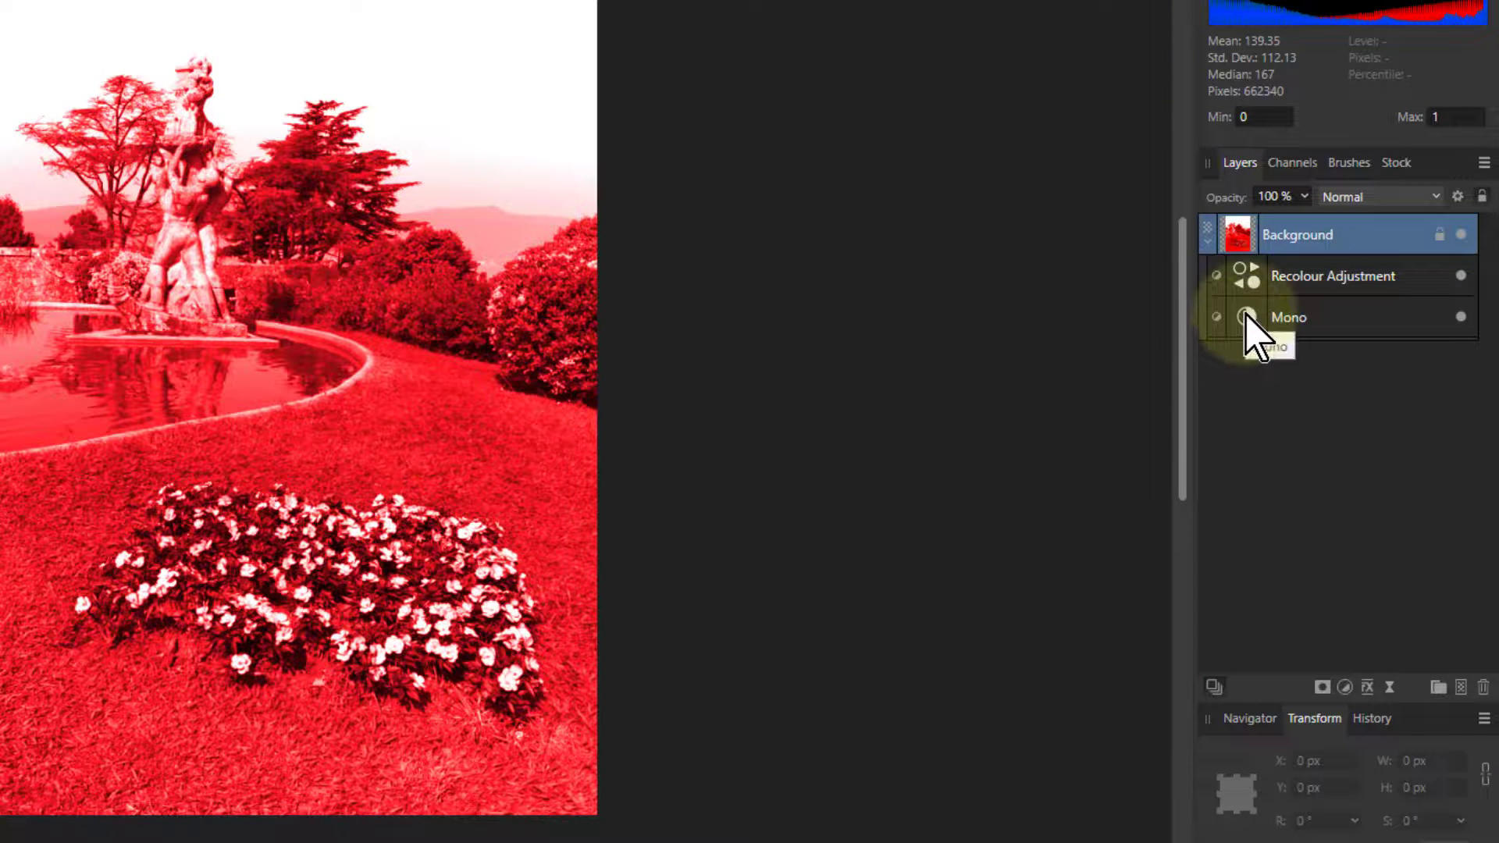
Step: In Affinity Photo version 2, open the Recolour adjustment's settings and move the Mono adjustment out of the Background layer to directly below it
drag(1258, 279, 1266, 313)
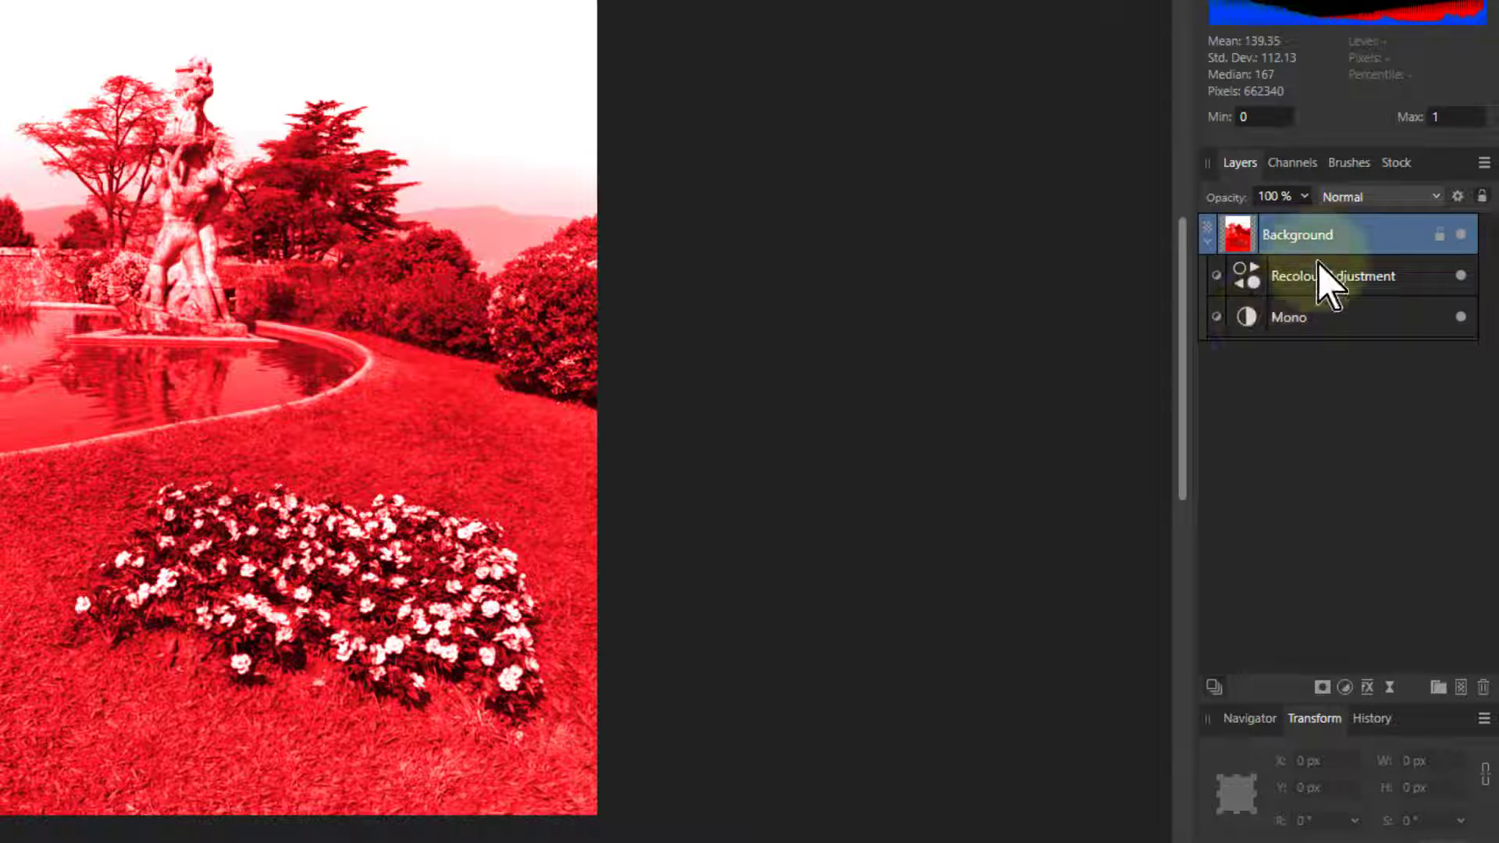
double_click(1254, 278)
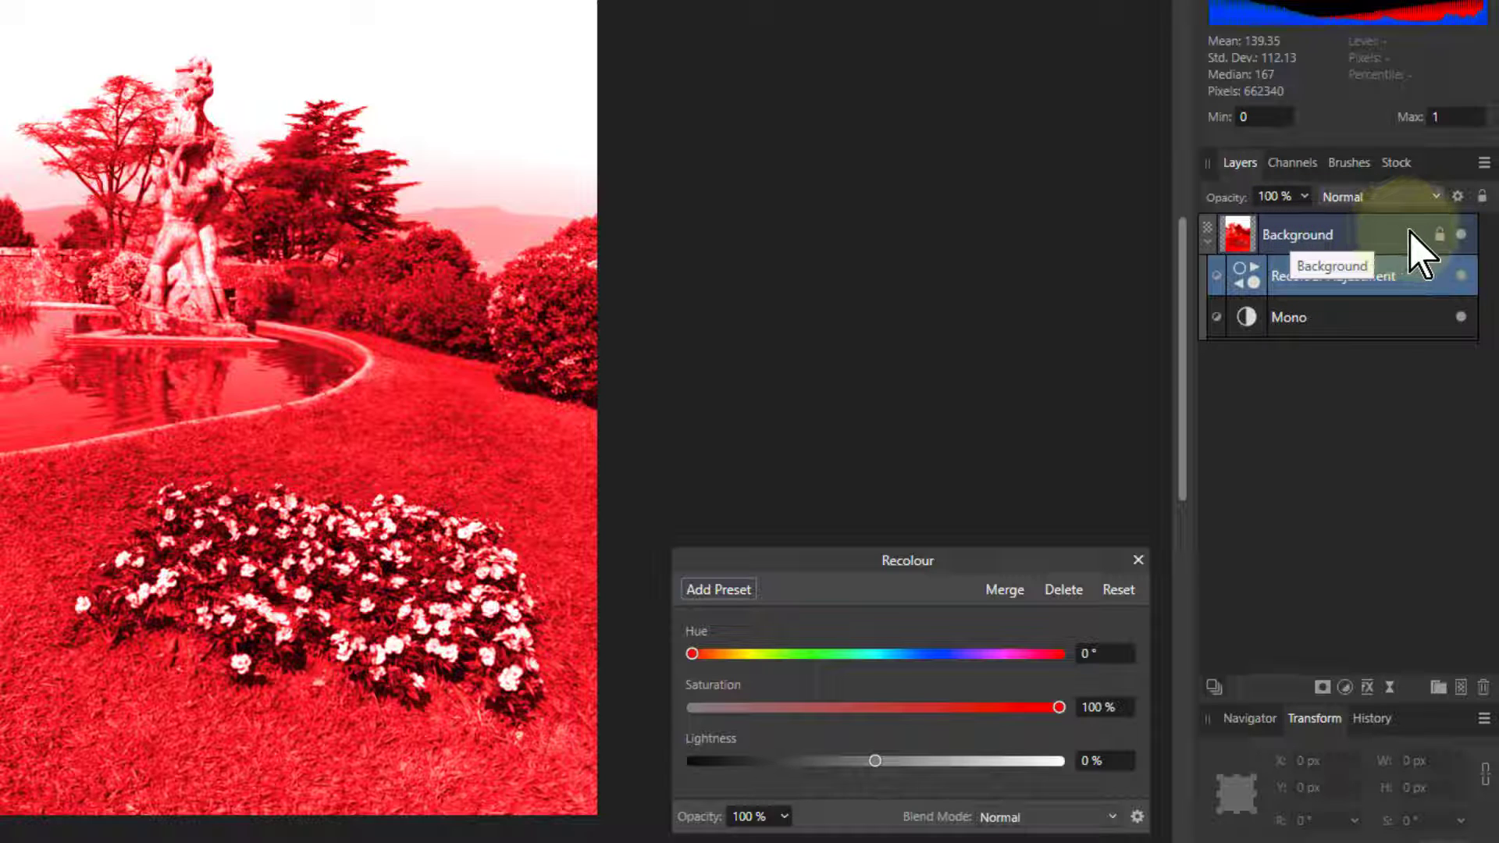
drag(1251, 316, 1234, 249)
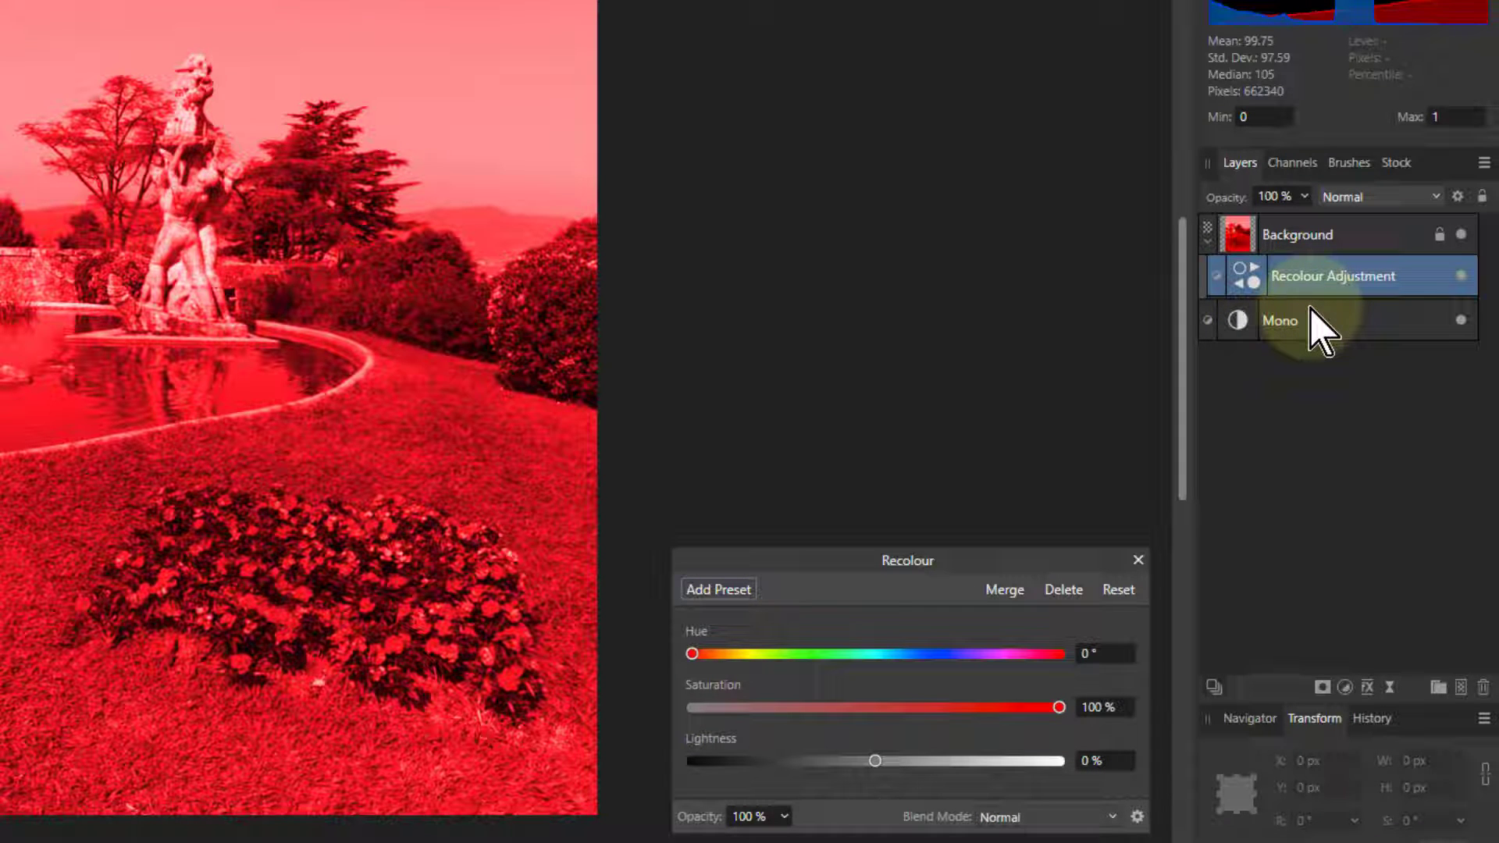
Step: Undo the last Mono move and place the Recolour adjustment onto the Background layer's thumbnail so it sits nested below Mono
key(ctrl+z)
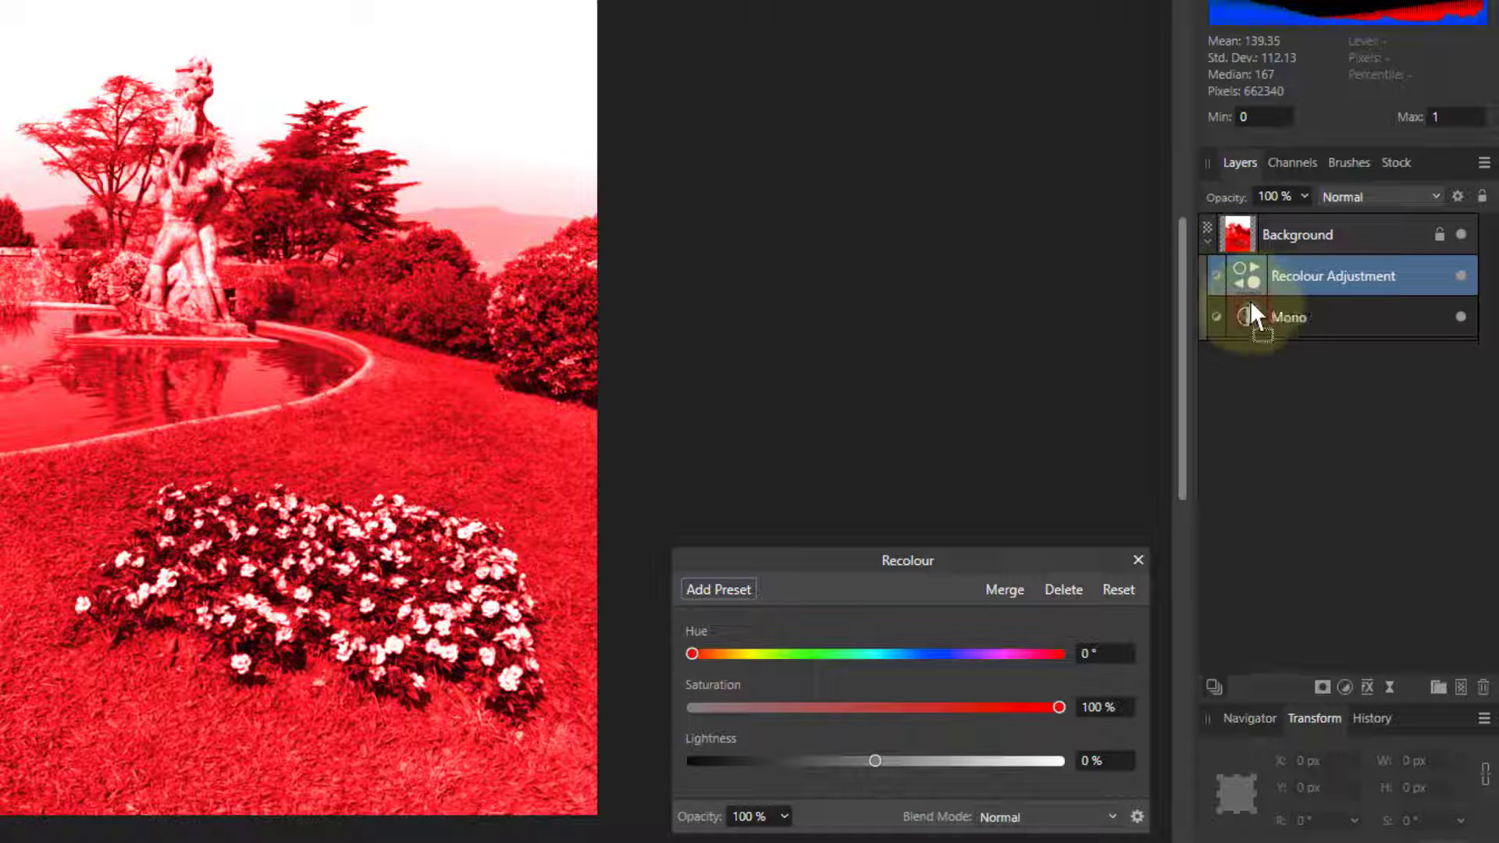
drag(1242, 231, 1240, 227)
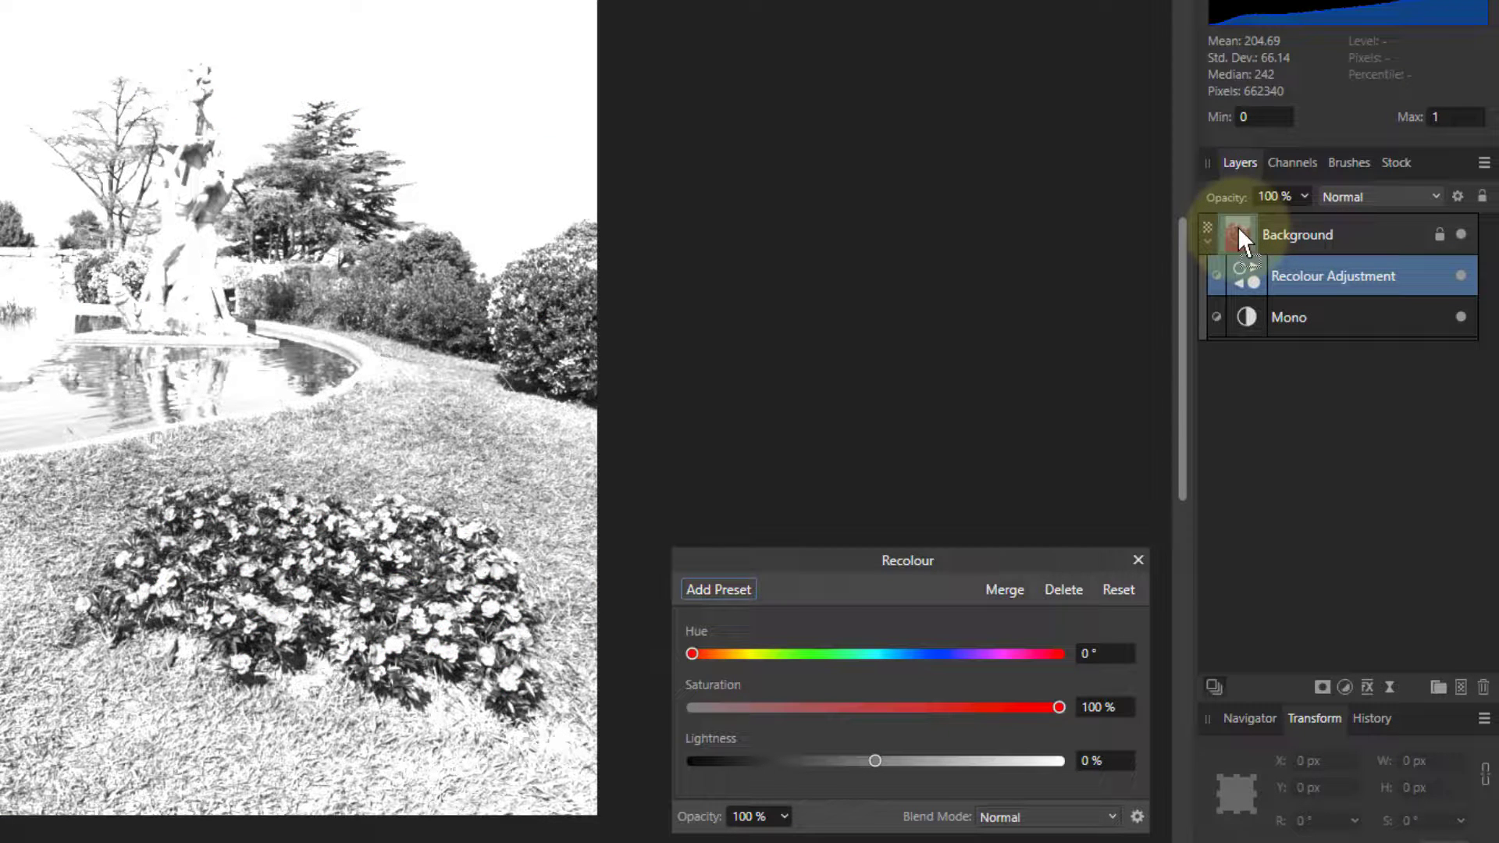
drag(1238, 228, 1238, 229)
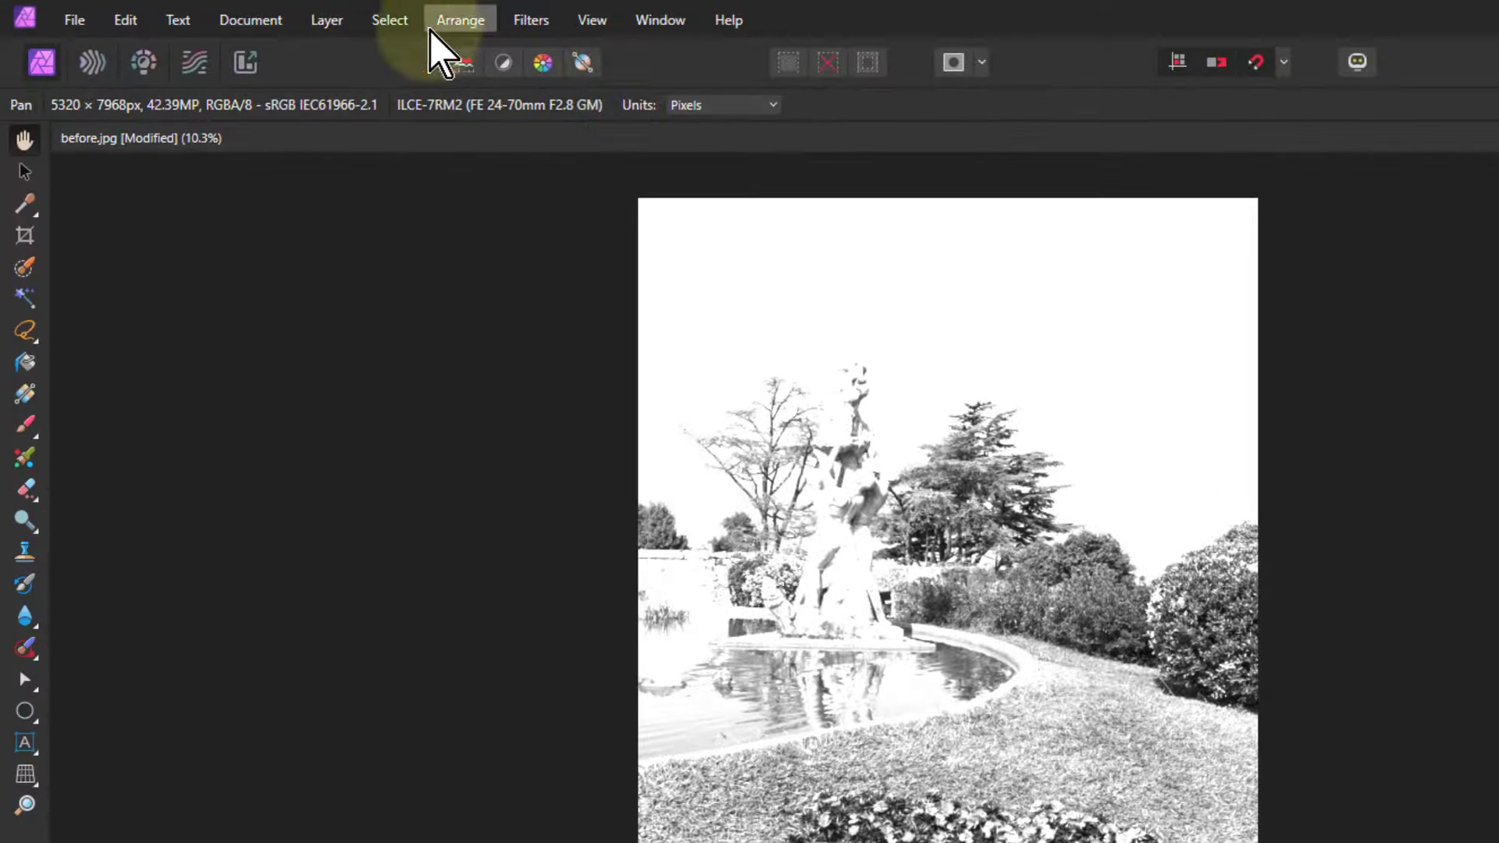
Step: Move the Recolour adjustment forward one place within the Background layer, above Mono
click(462, 23)
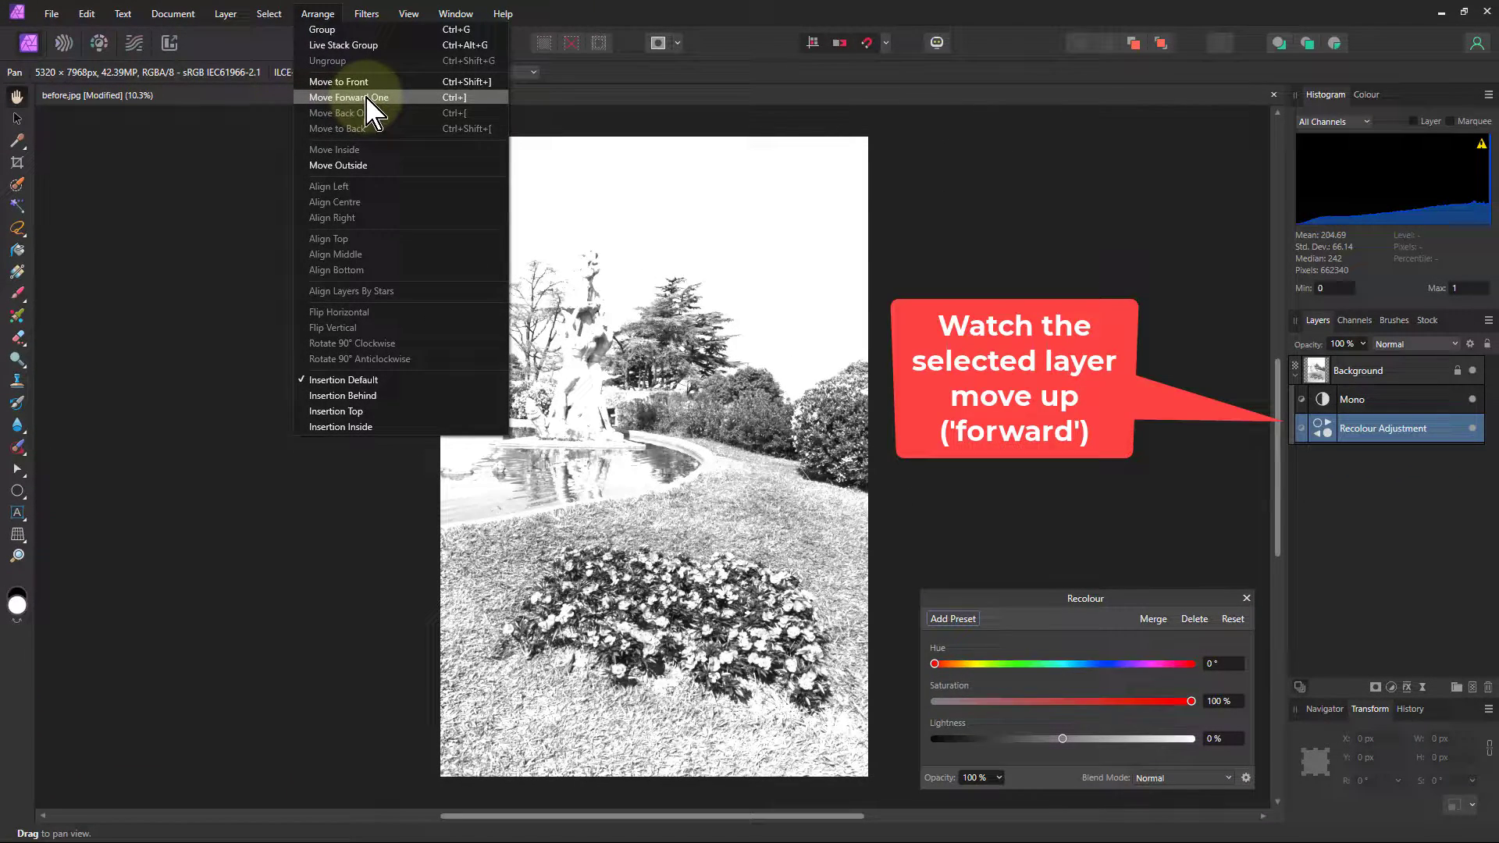
click(367, 97)
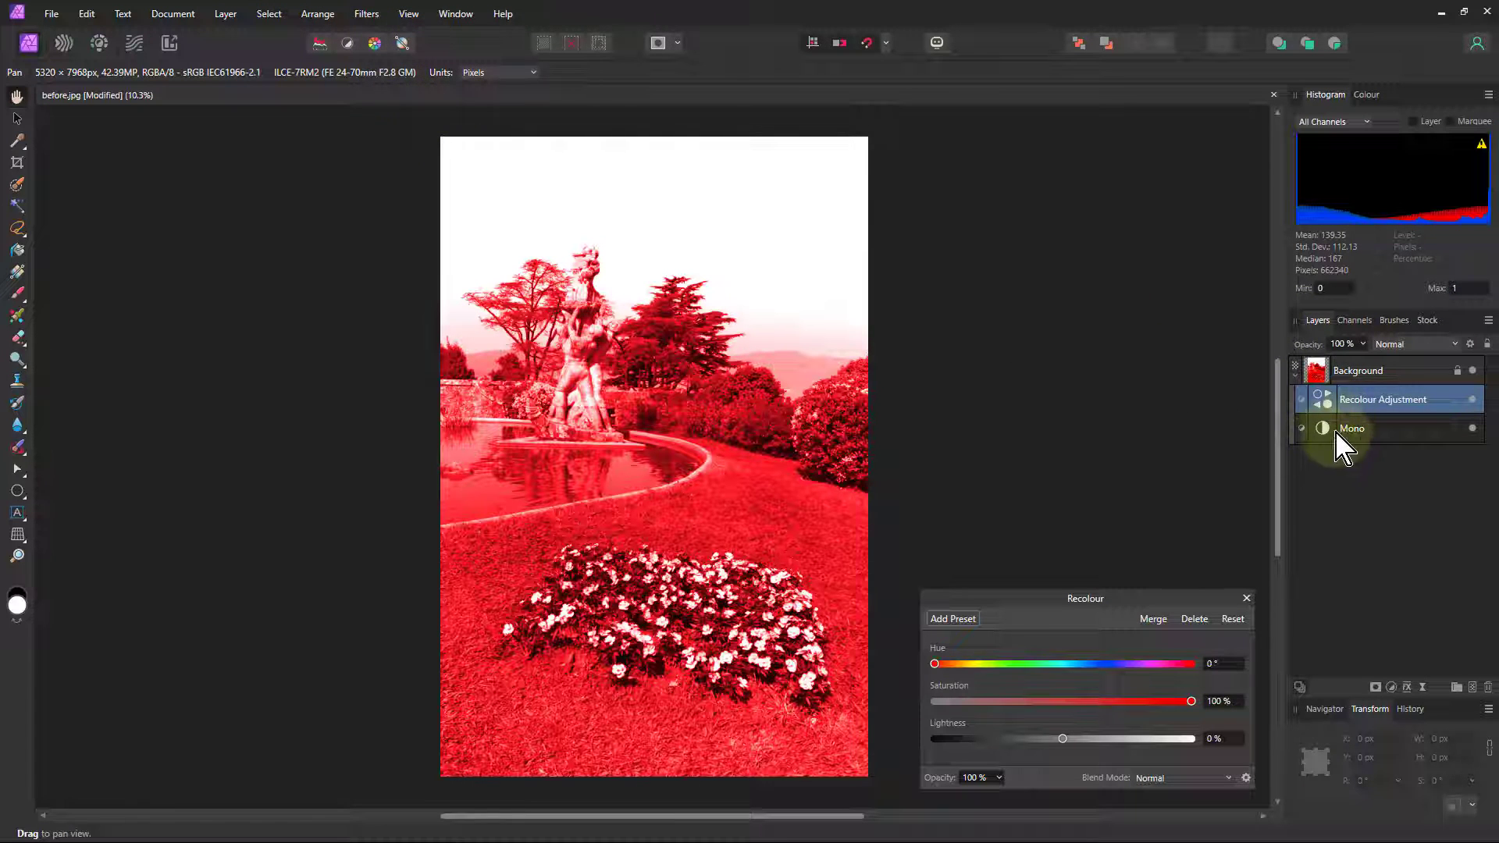
click(318, 13)
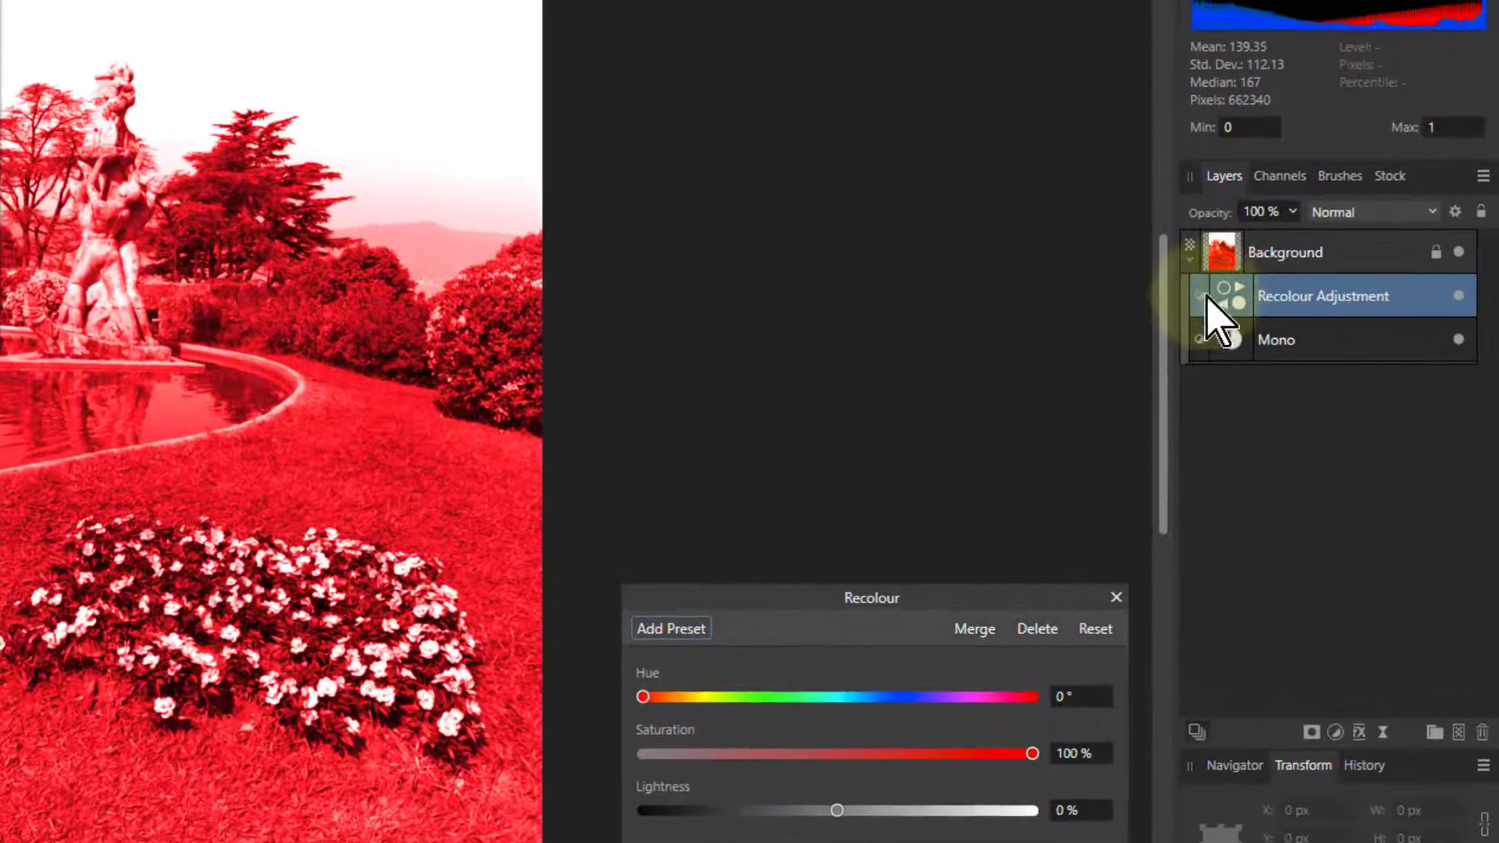
Step: Select the nested Recolour adjustment and alternately move it back one place and forward one place, twice
click(1231, 250)
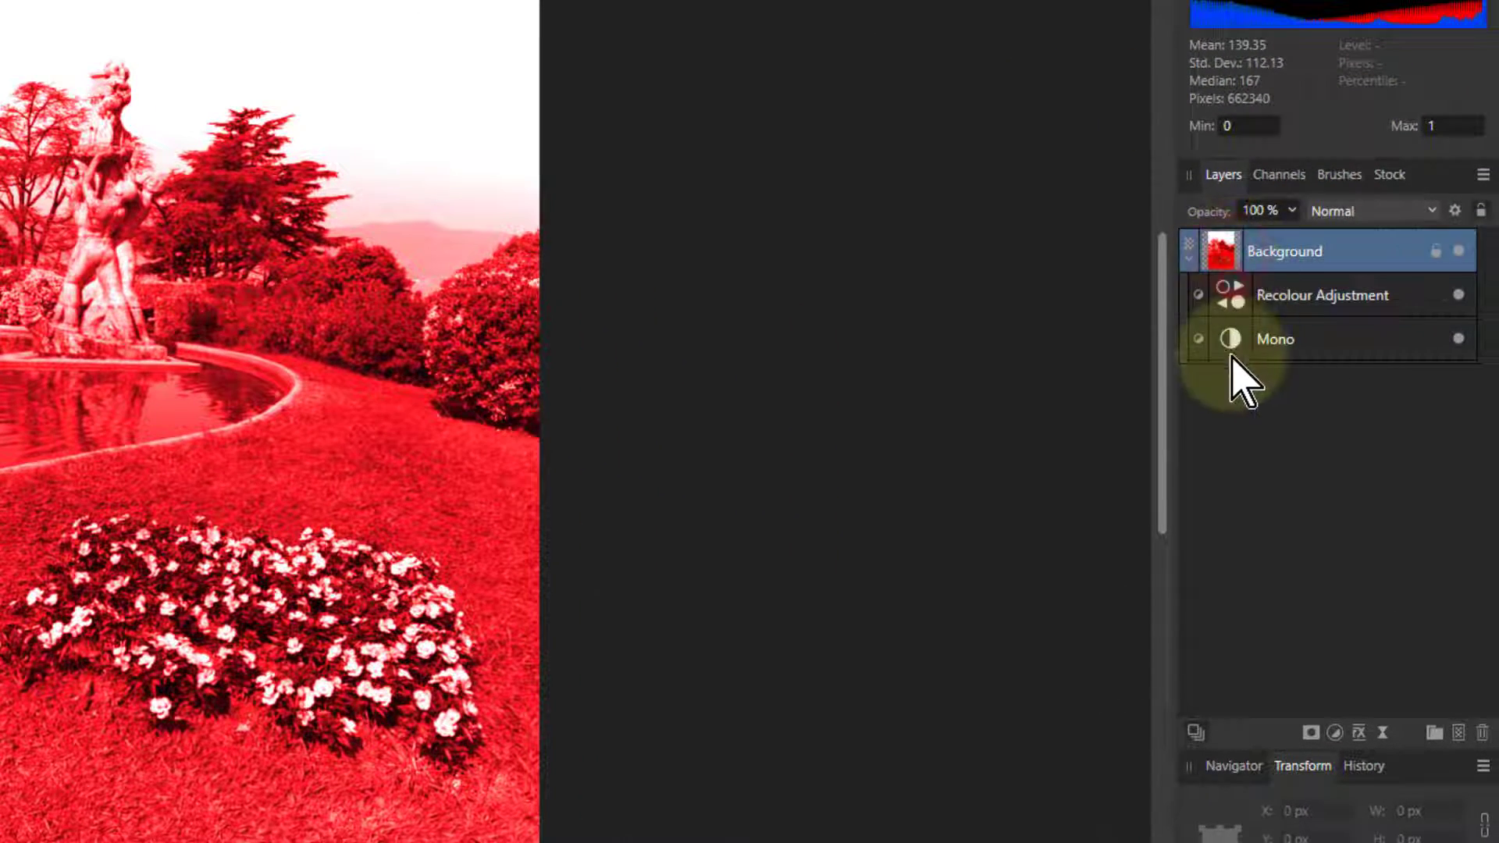
click(1230, 304)
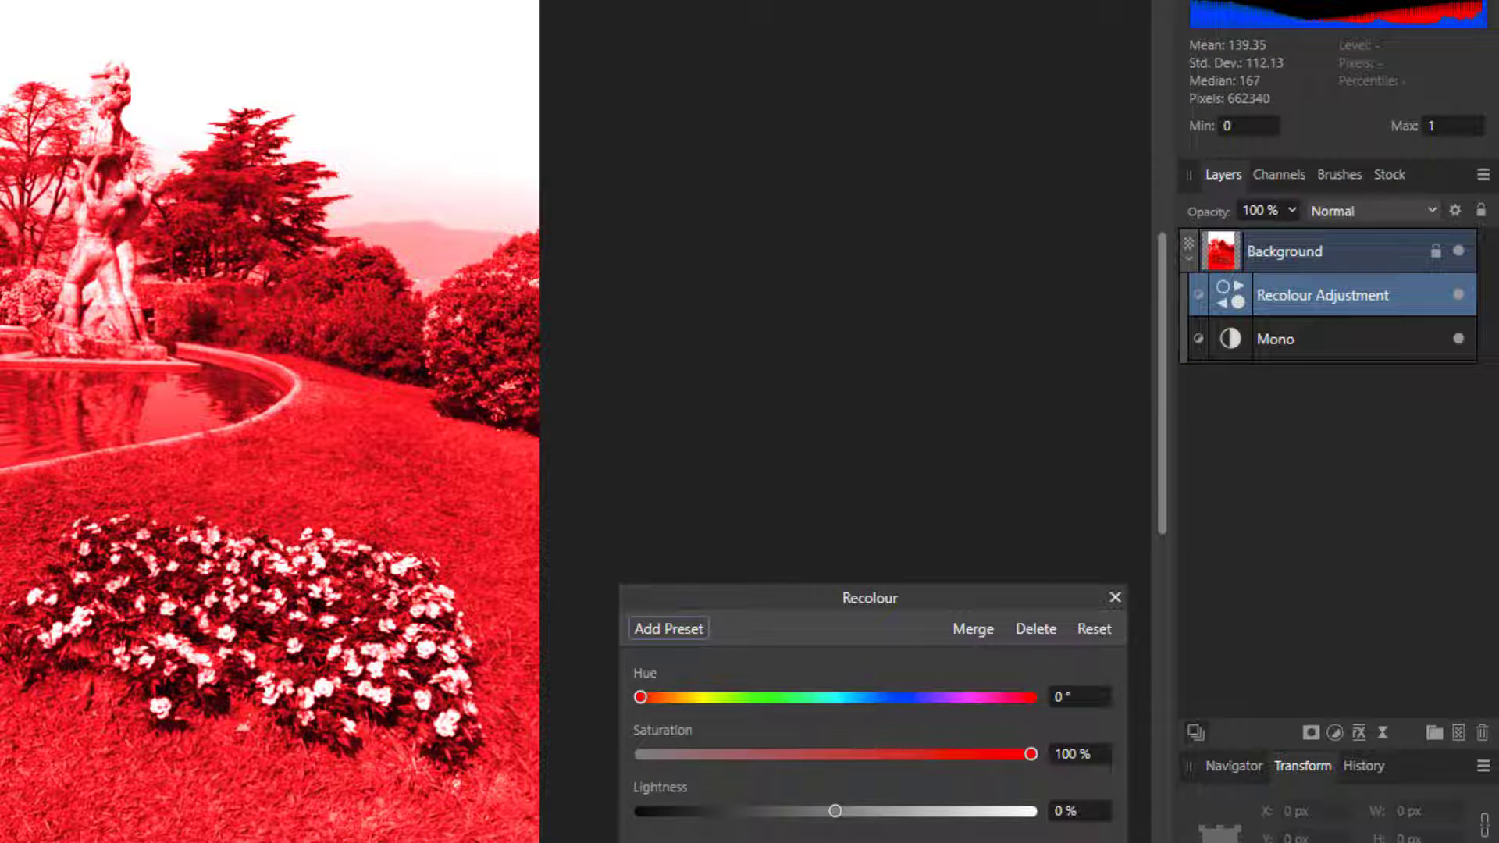
key(ctrl+[)
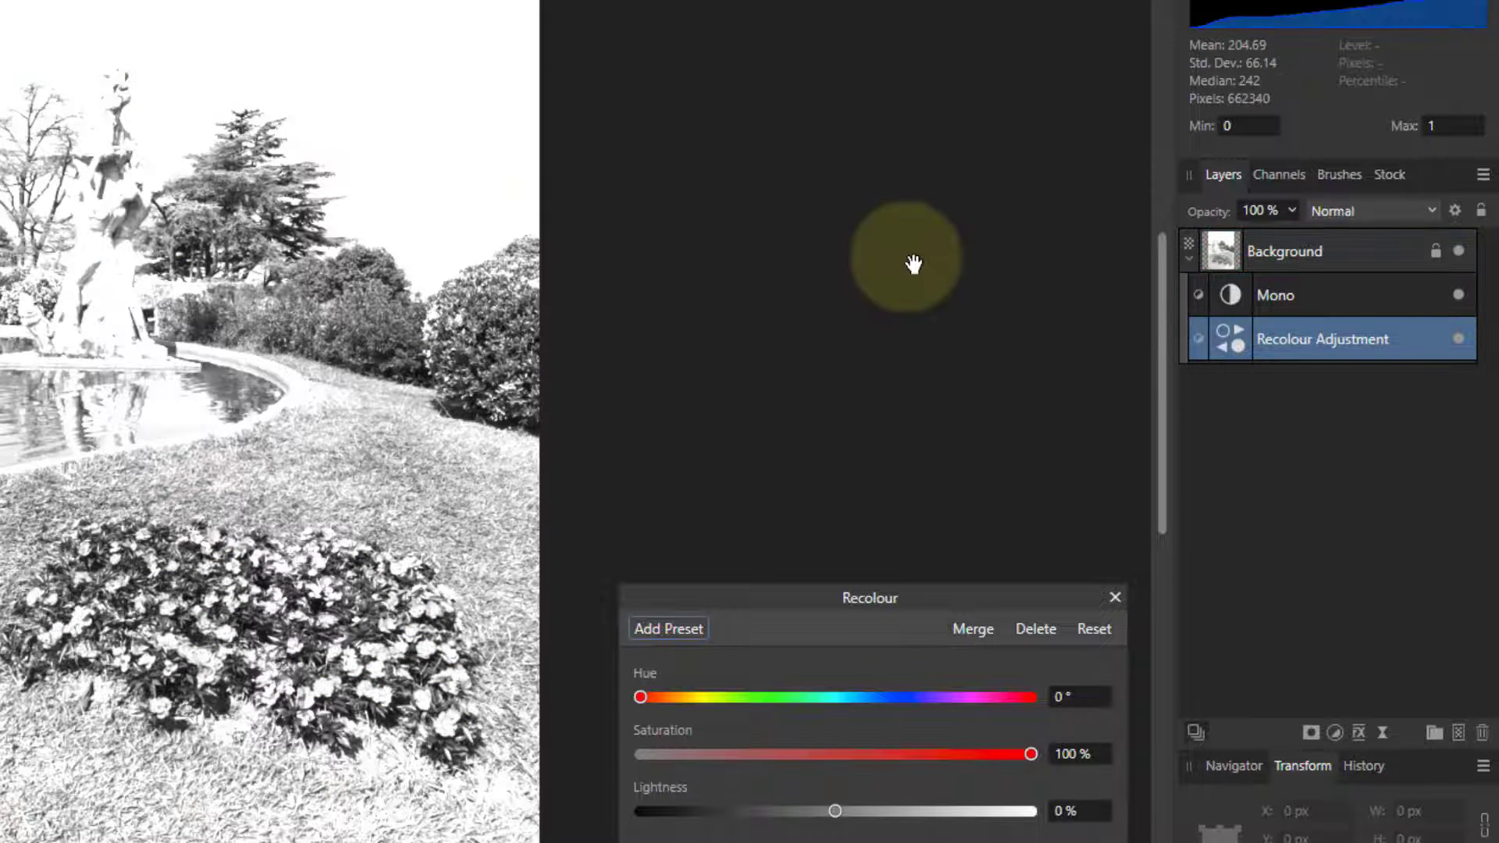
key(ctrl+])
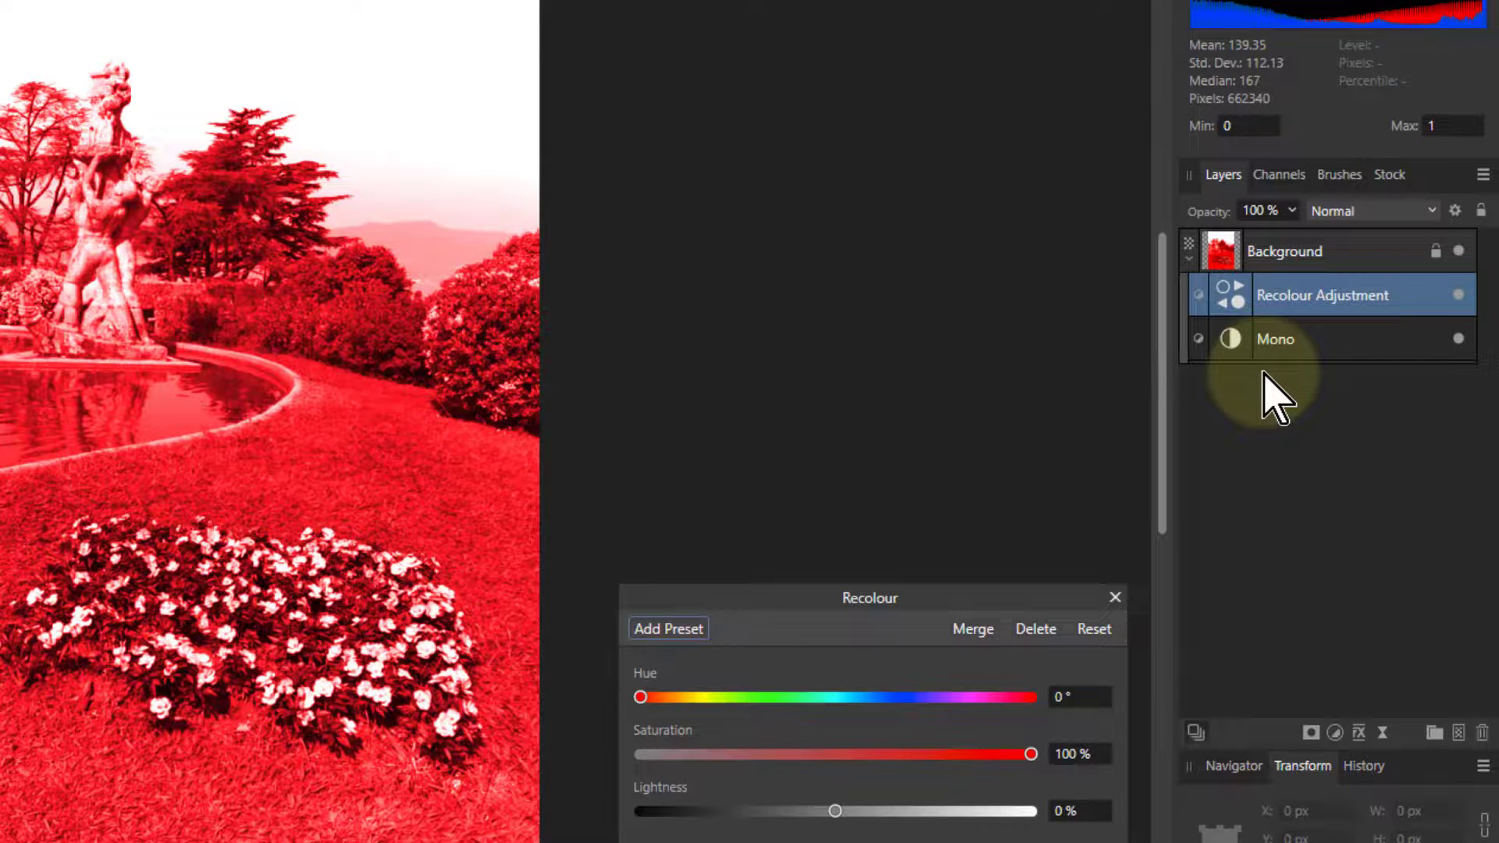
key(ctrl+[)
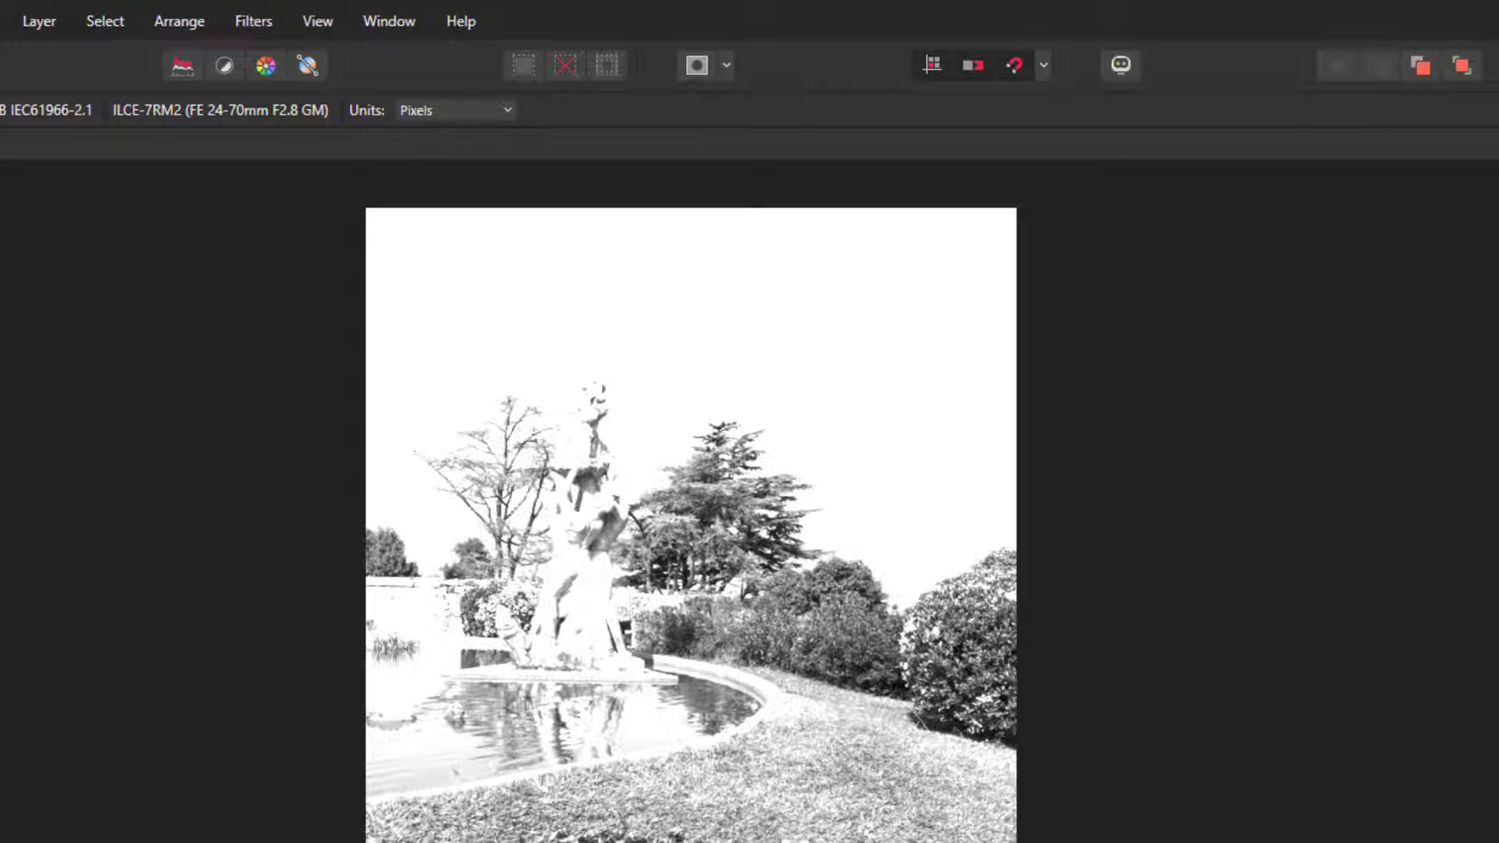
key(ctrl+])
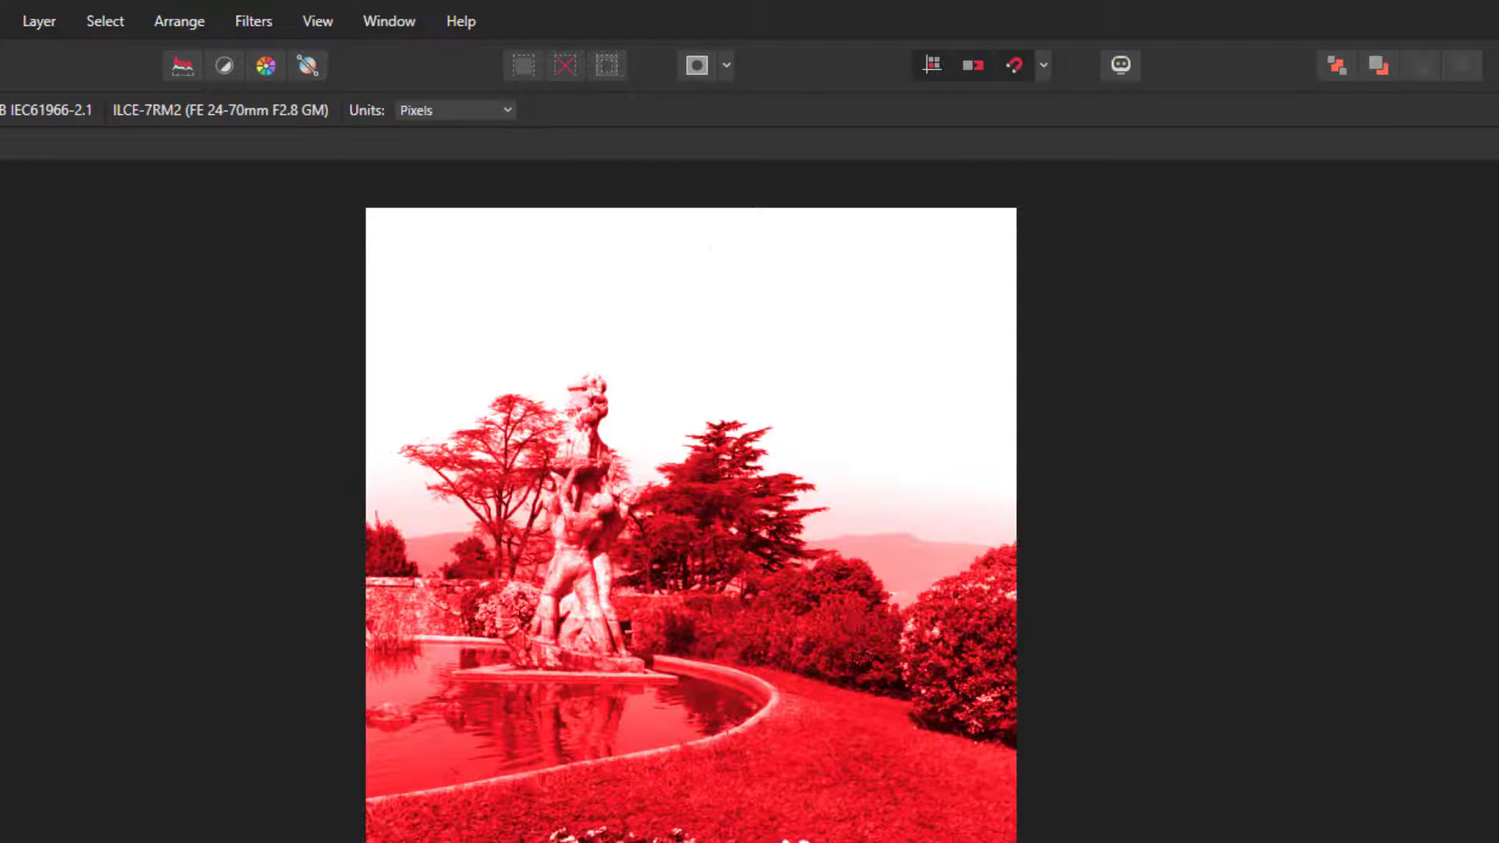
click(166, 21)
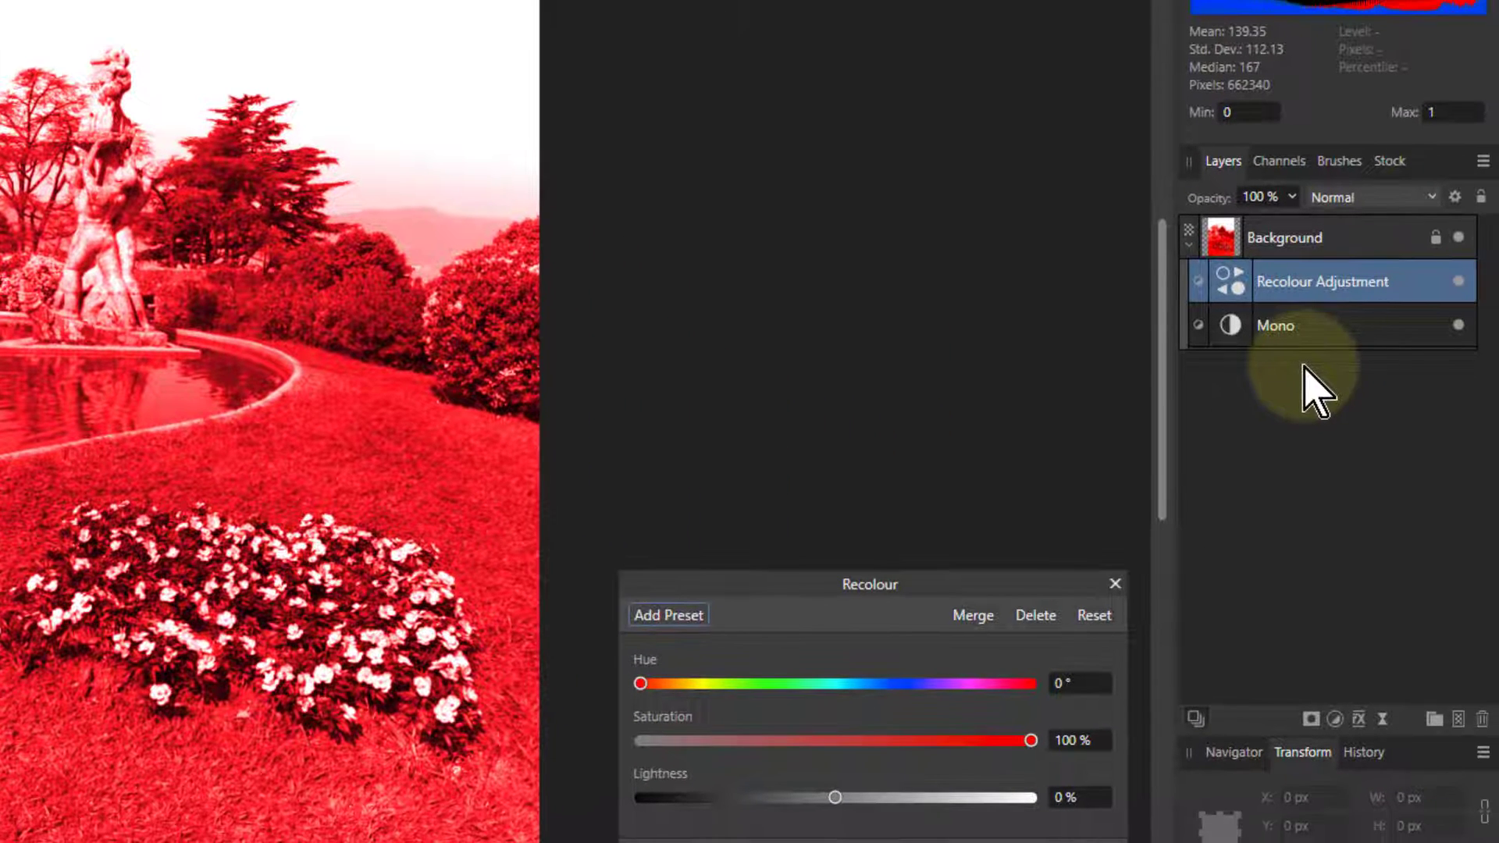
Step: Open the settings of the Recolour and Mono adjustments and move Mono out of the Background layer to directly above it
double_click(1239, 287)
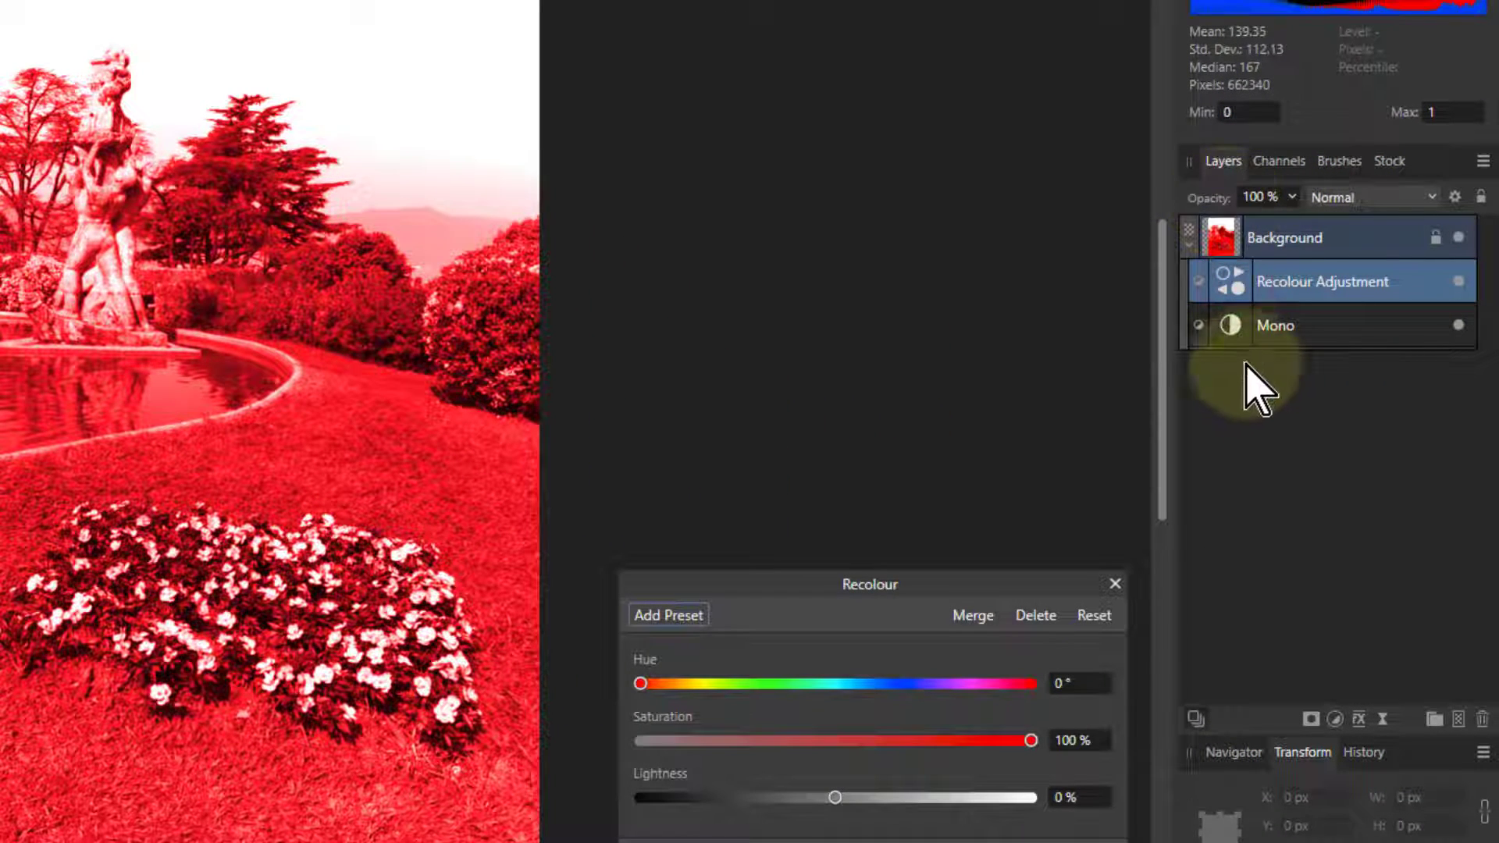
double_click(1222, 327)
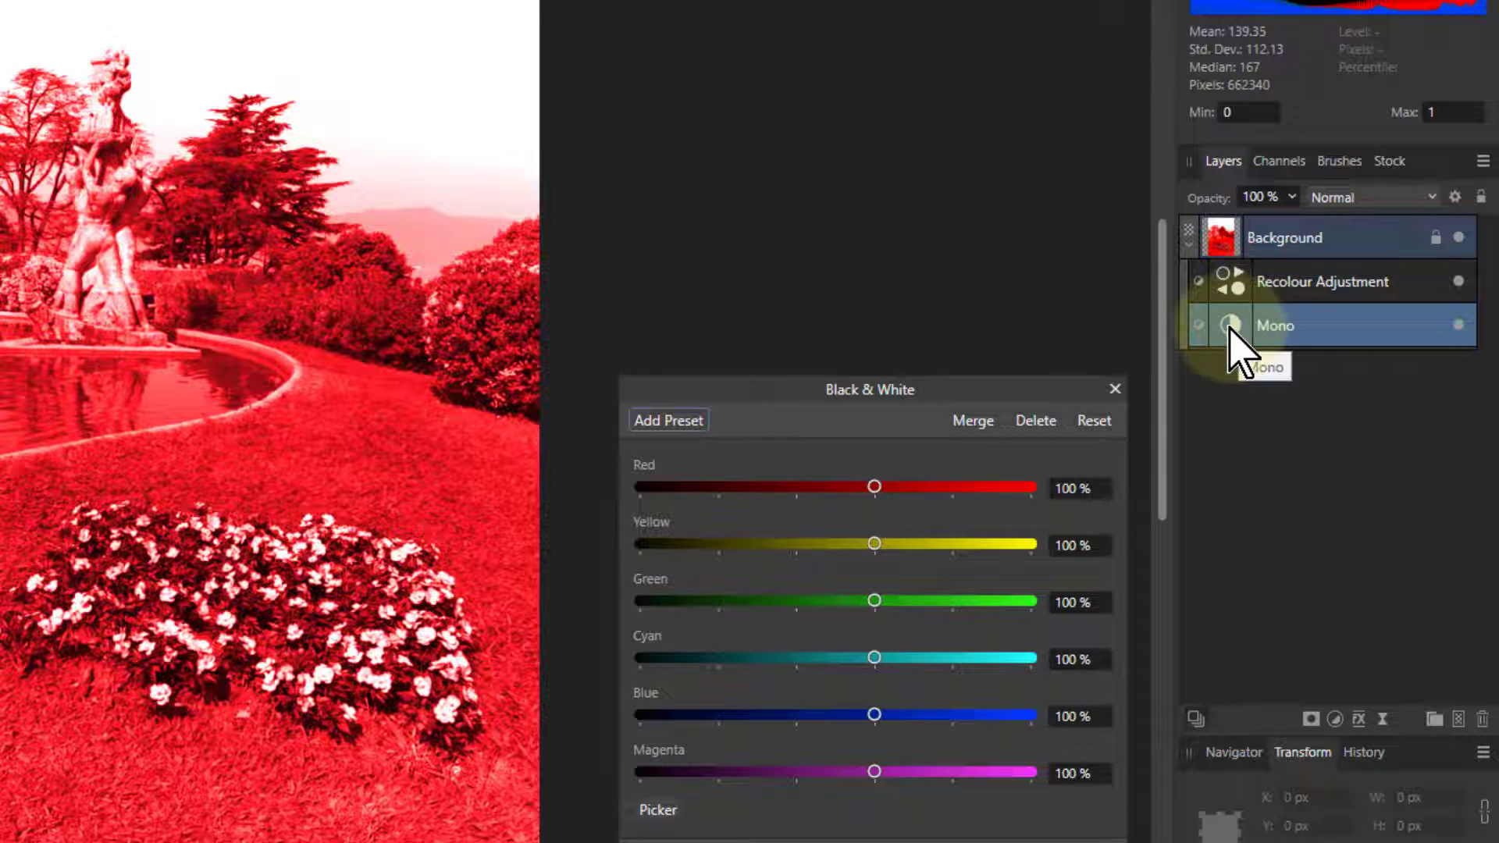
drag(1227, 307, 1229, 218)
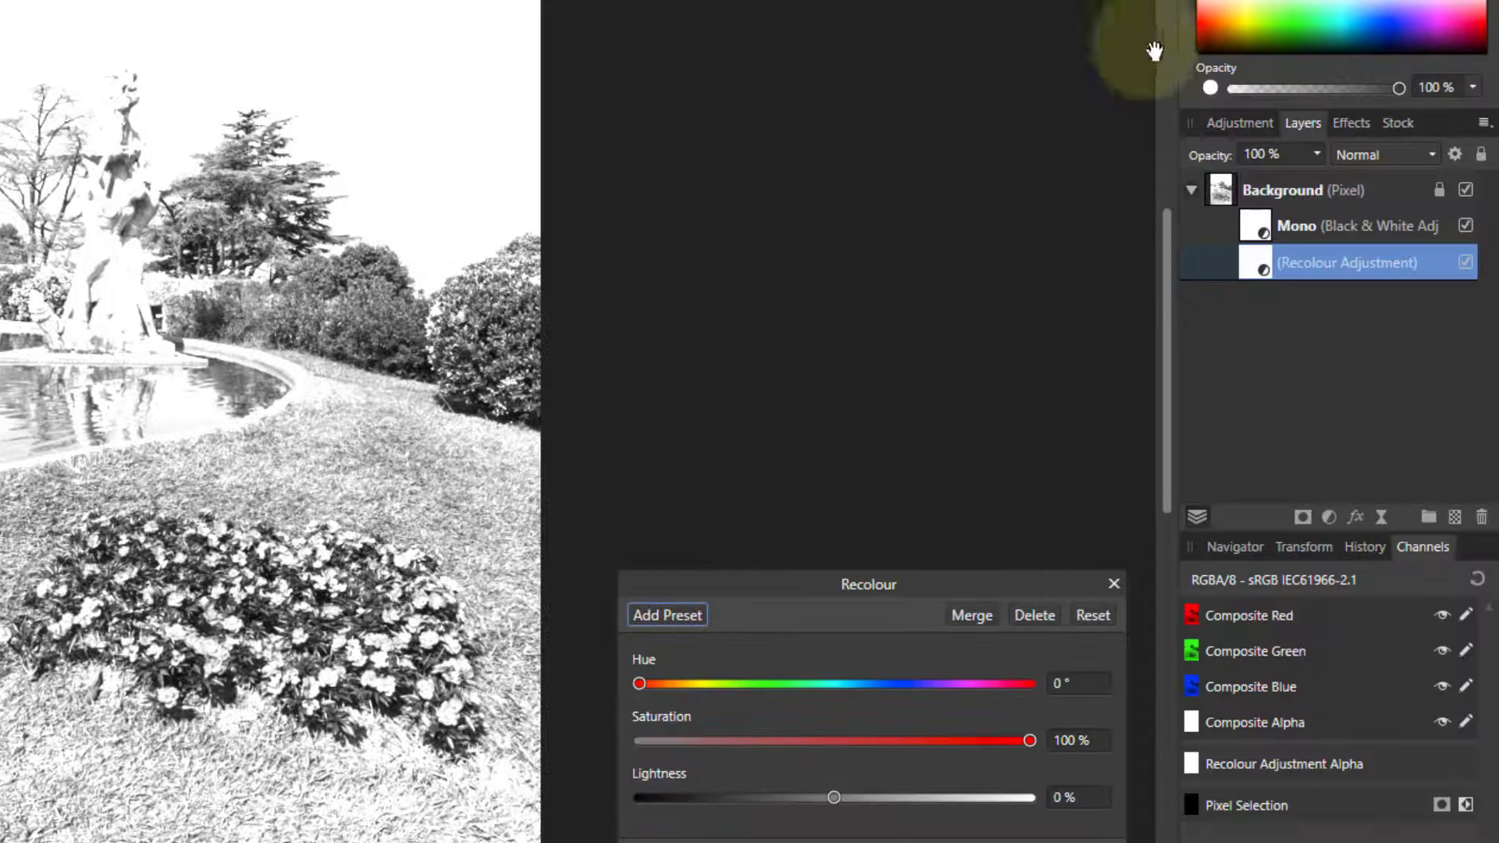
Step: In Affinity Photo version 1, select the nested Mono adjustment and try moving it out to above the Background layer
drag(1253, 225, 1214, 159)
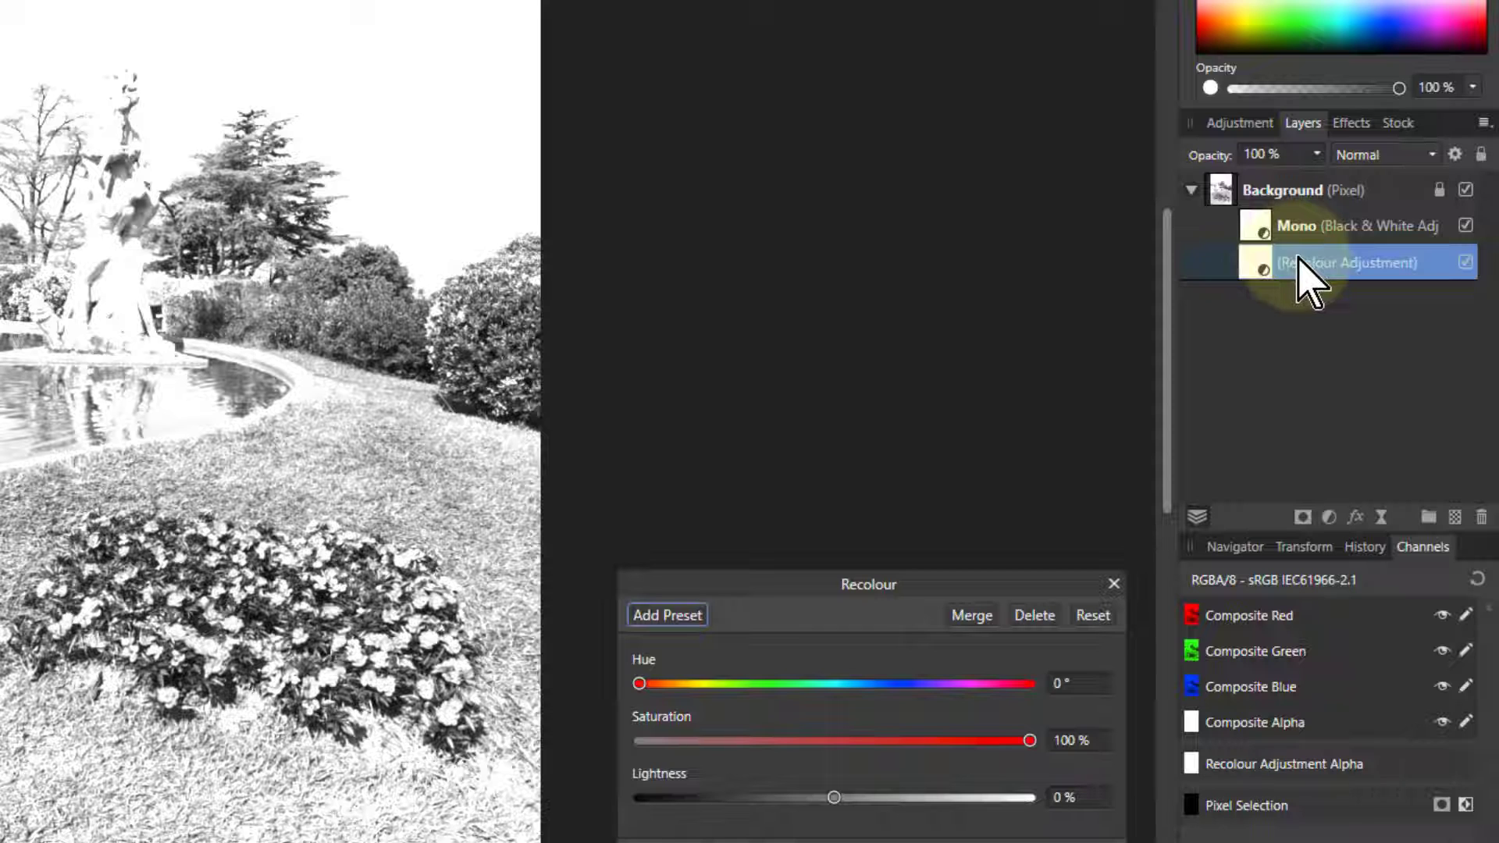
click(1256, 228)
drag(1250, 238, 1250, 181)
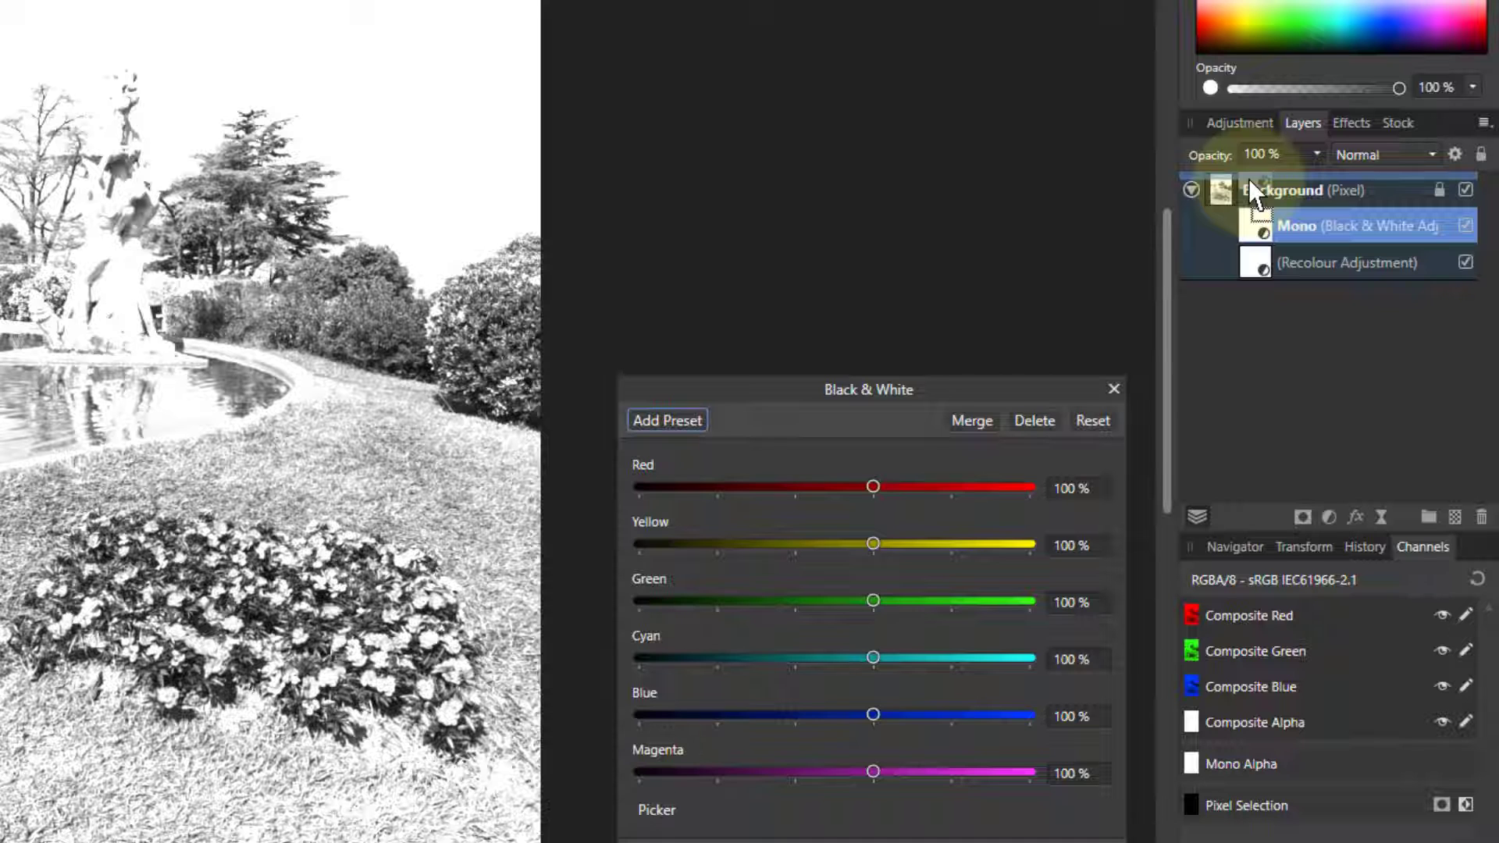
drag(1248, 180, 1248, 179)
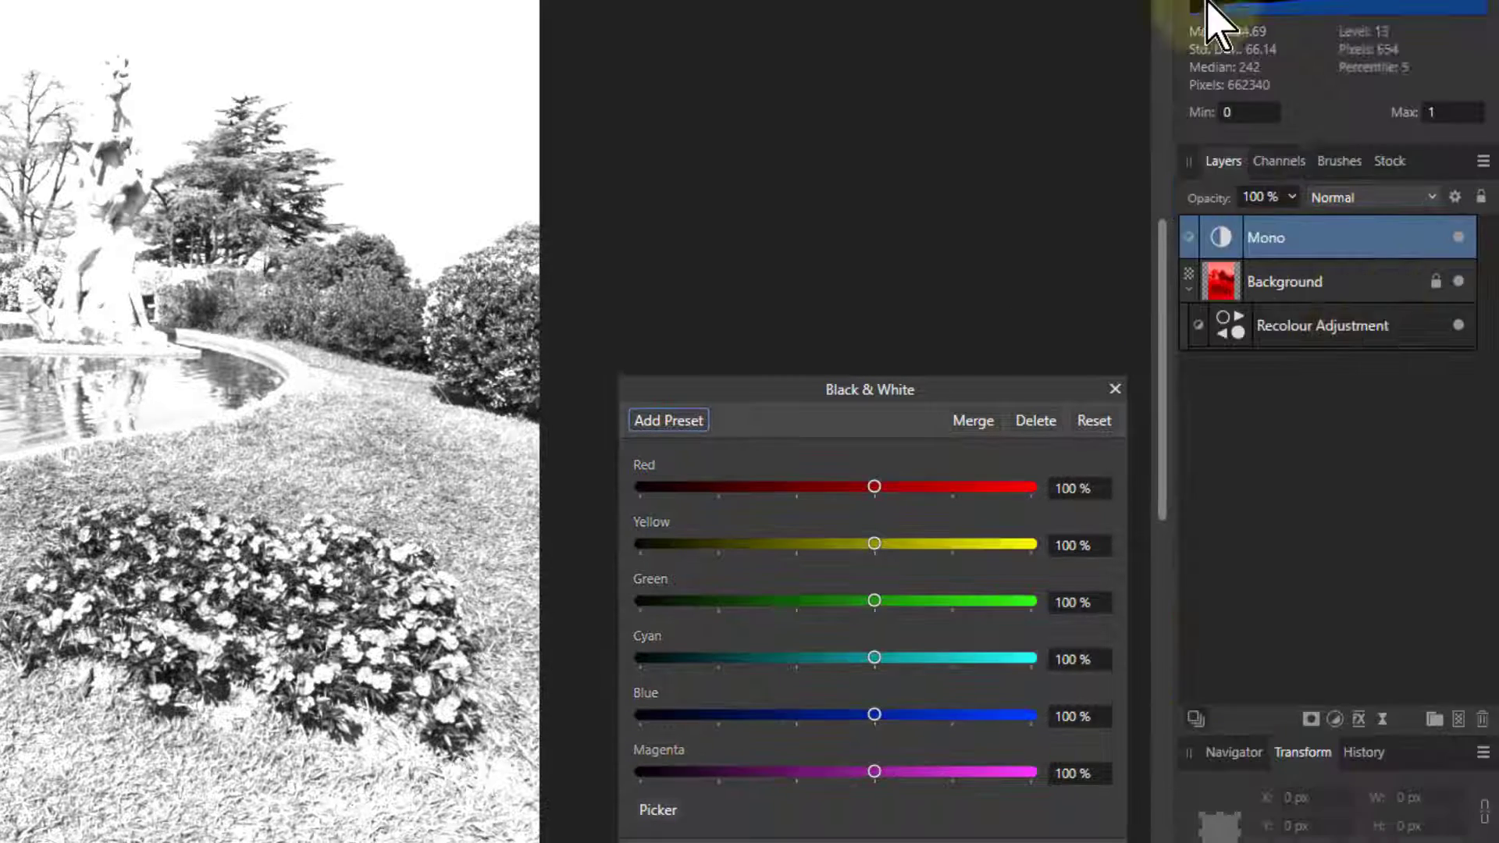
Step: In Affinity Photo version 2, return Mono into the Background layer, and move Mono and Recolour out above Background with Recolour on top
drag(1225, 242, 1221, 324)
double_click(1247, 297)
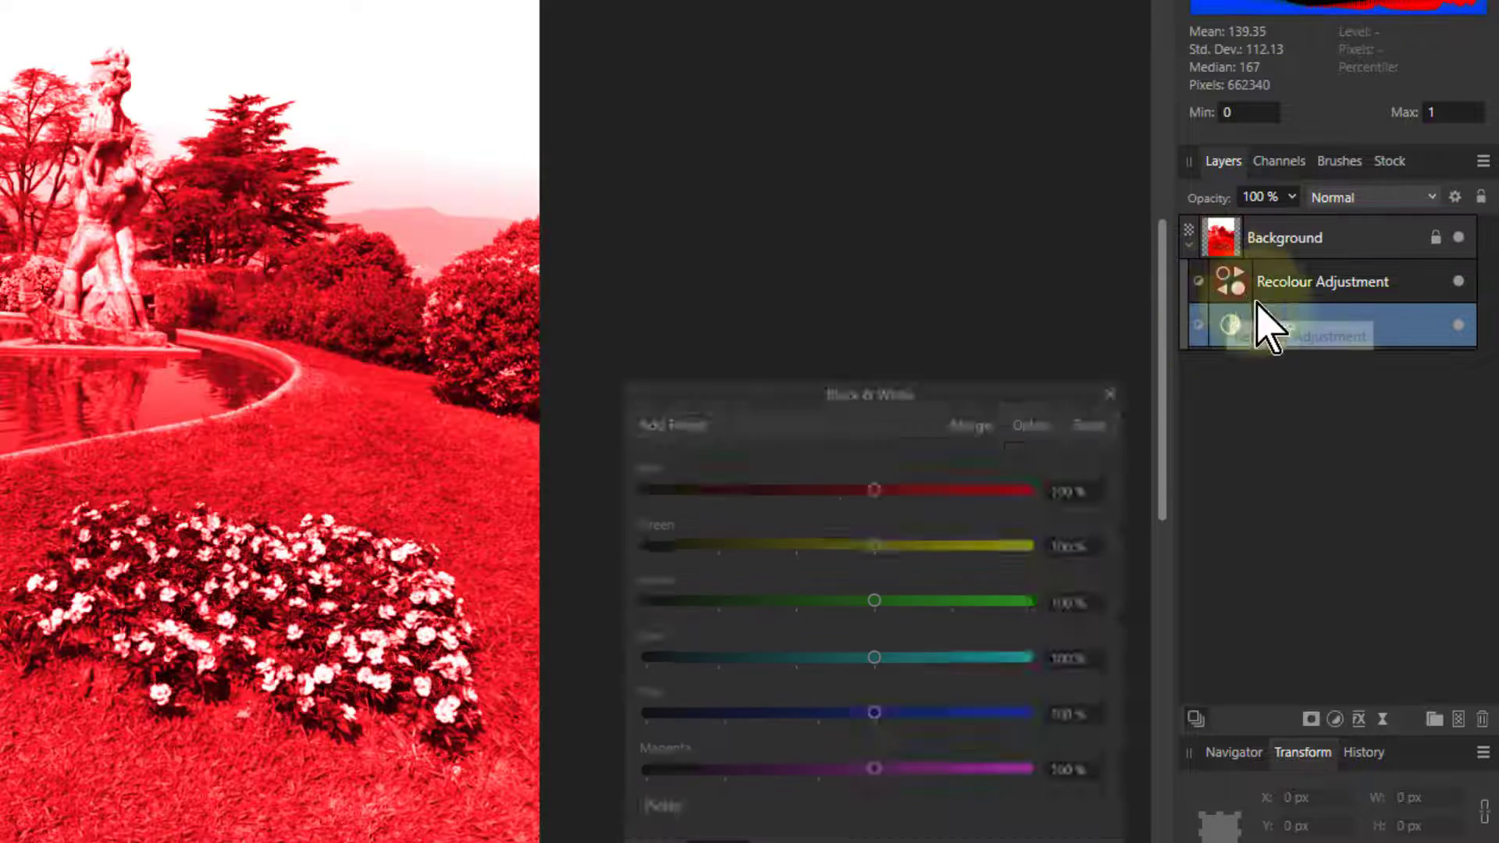
drag(1232, 316, 1219, 212)
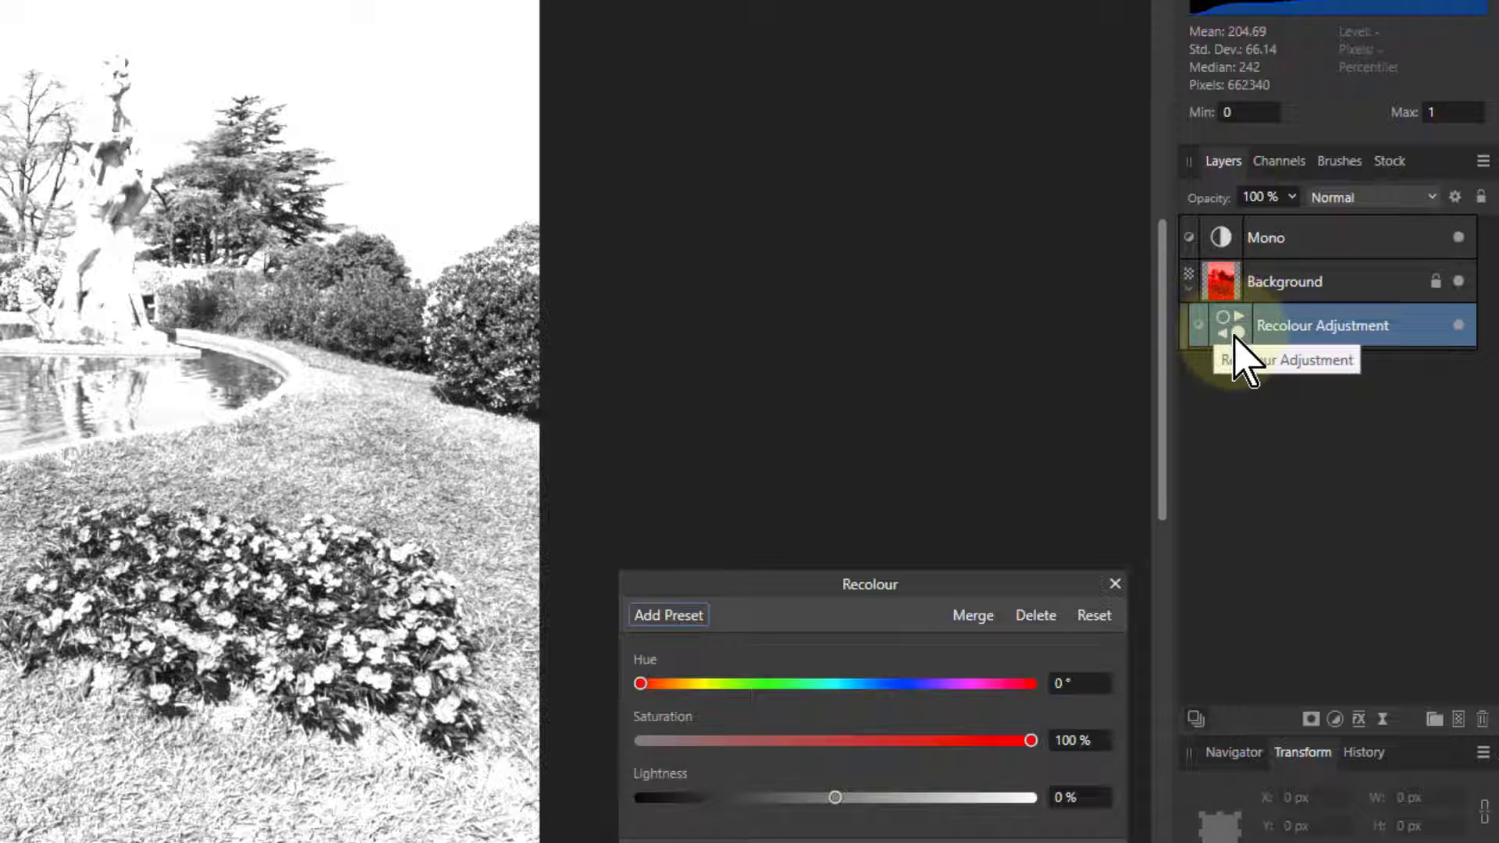
drag(1237, 343, 1217, 222)
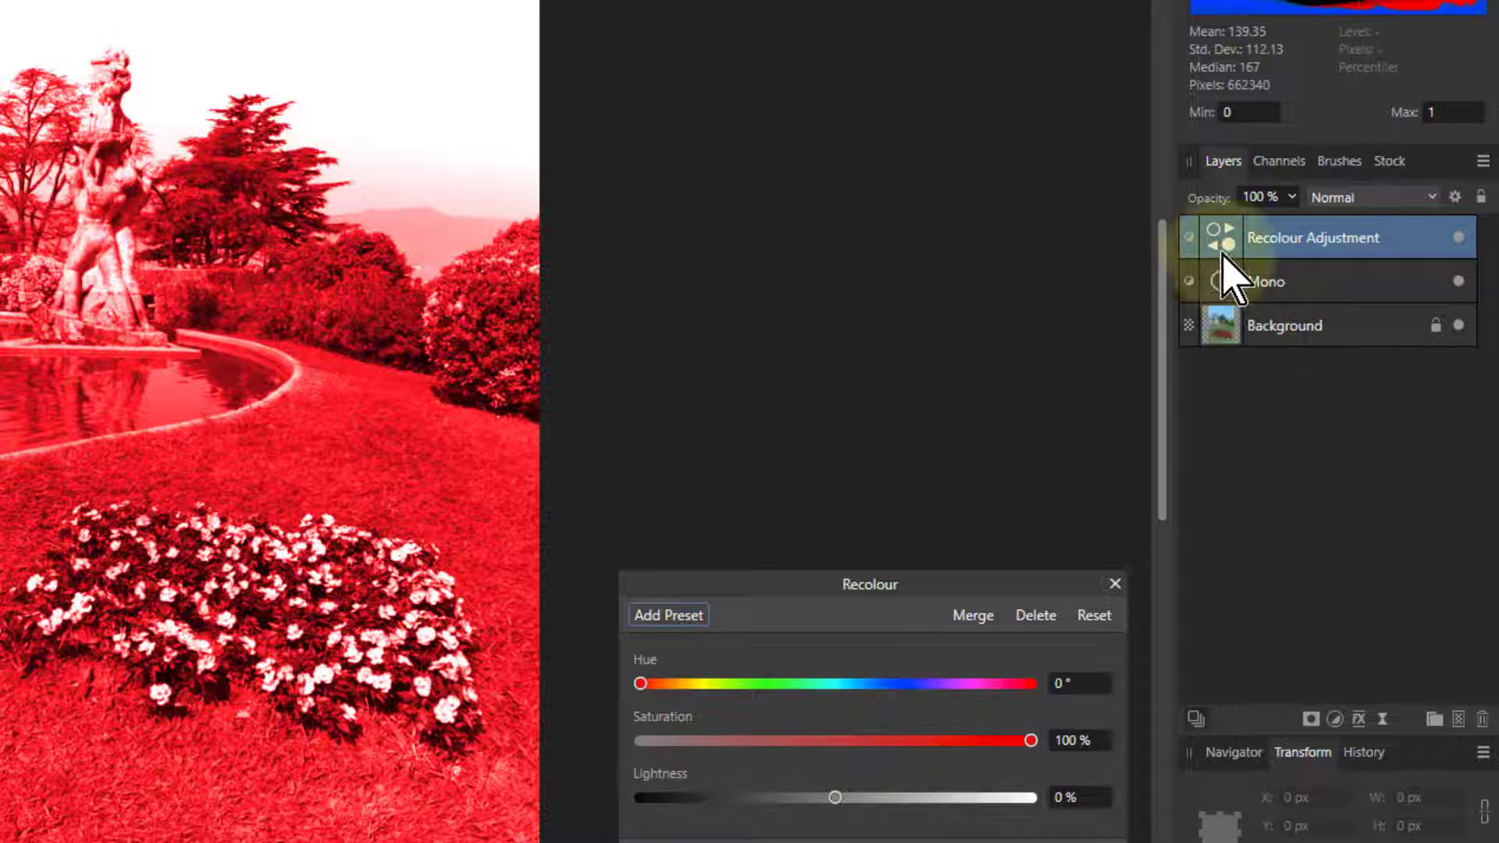
Step: Select only the Recolour and Mono adjustments, group them above the Background layer and expand the group
shift+click(1281, 334)
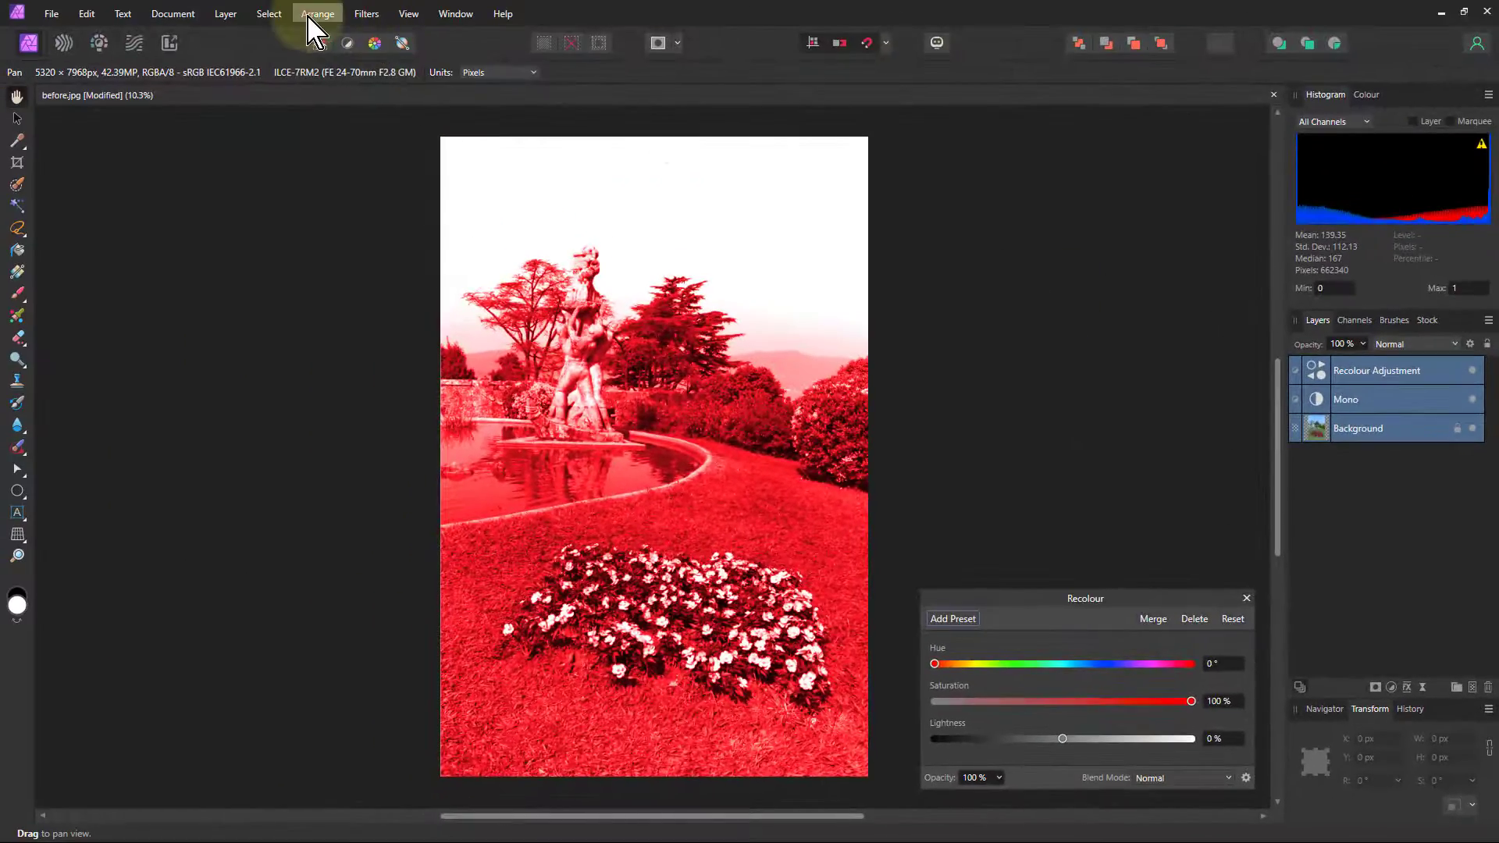
click(316, 16)
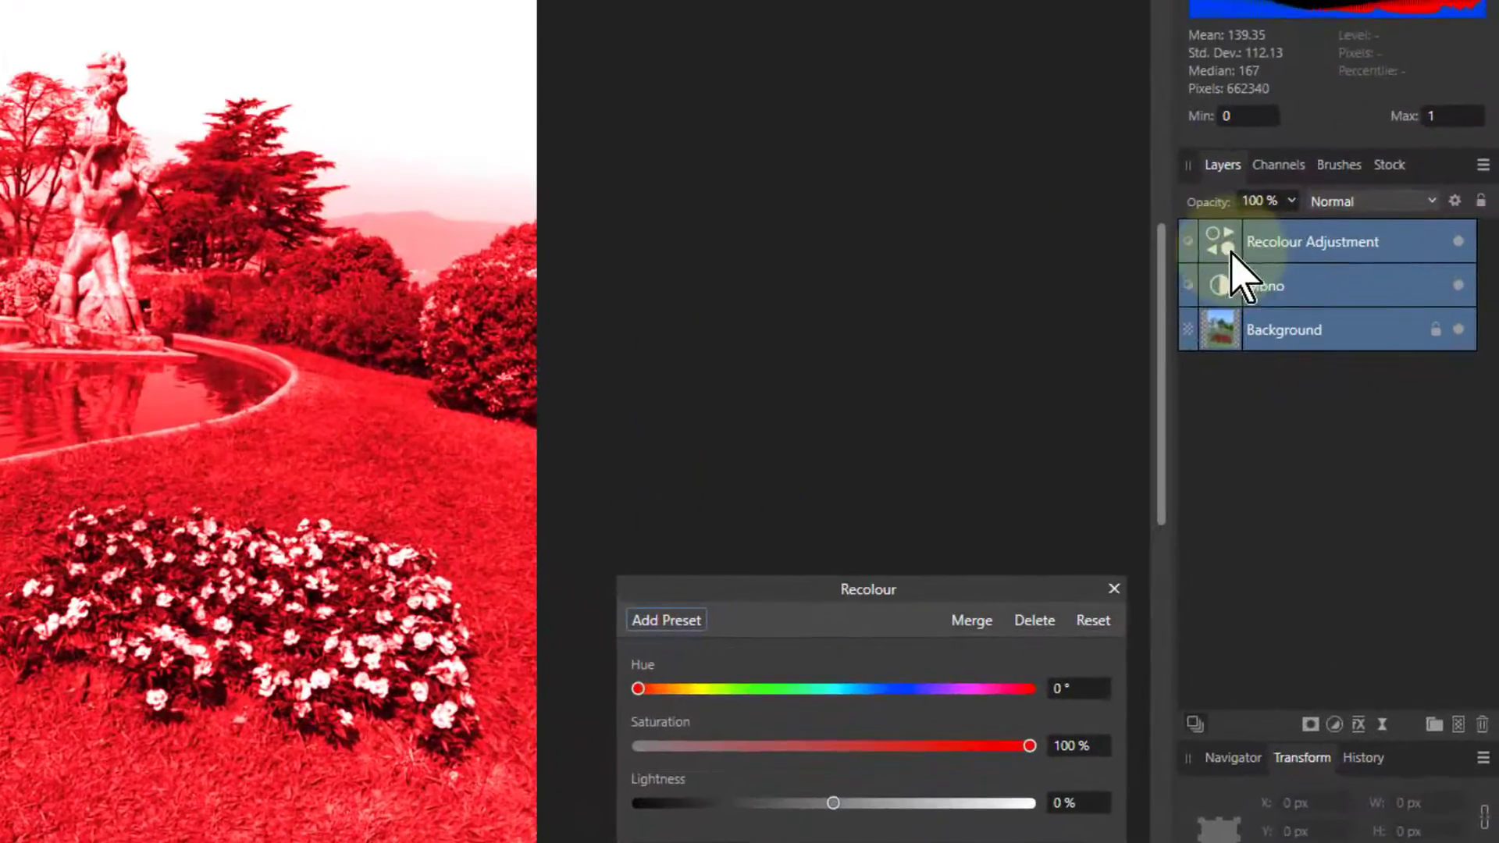
click(1240, 242)
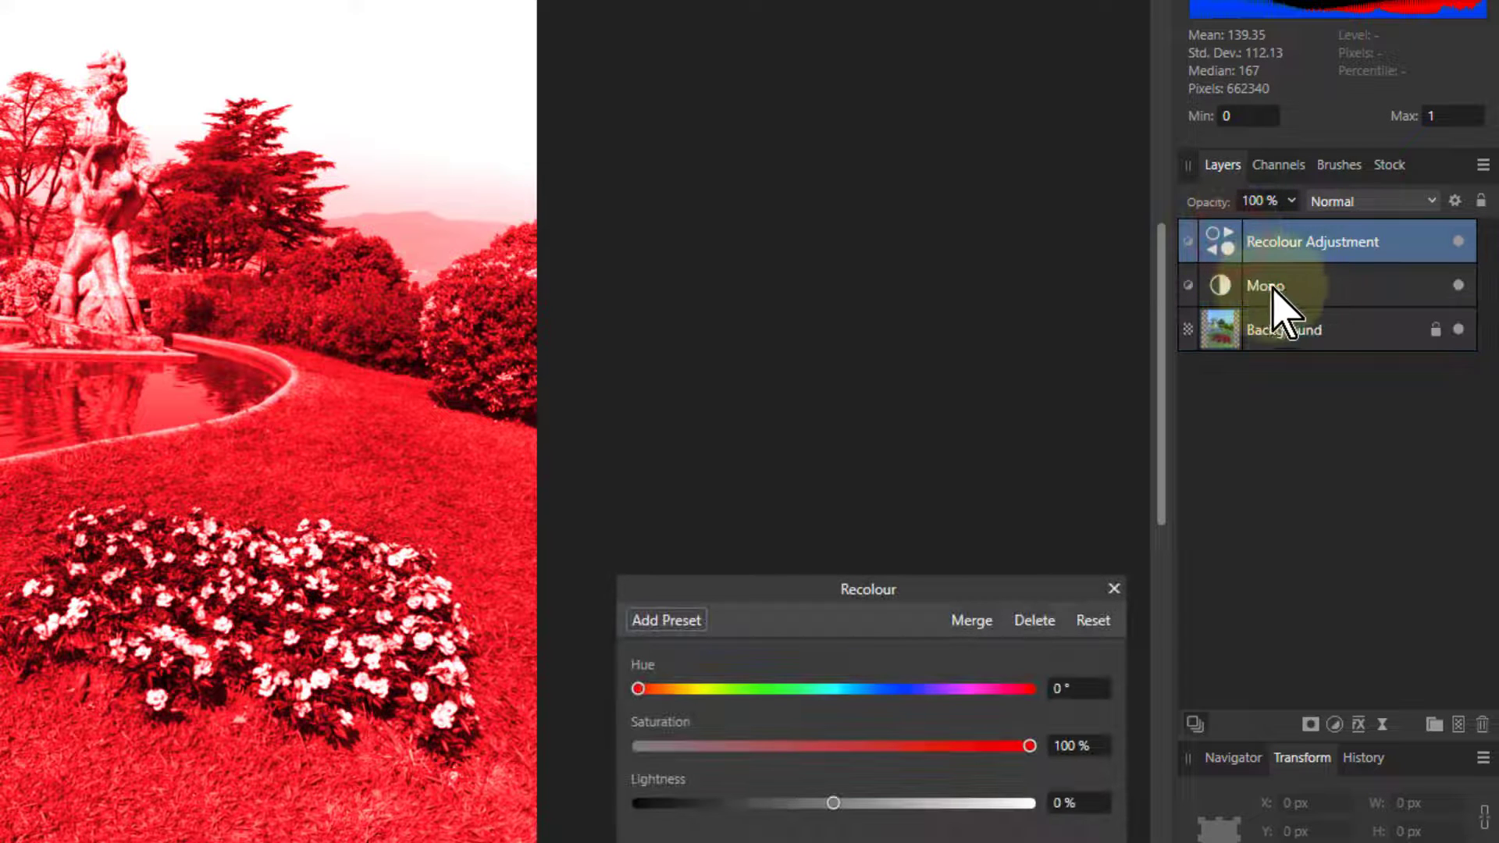
shift+click(1290, 290)
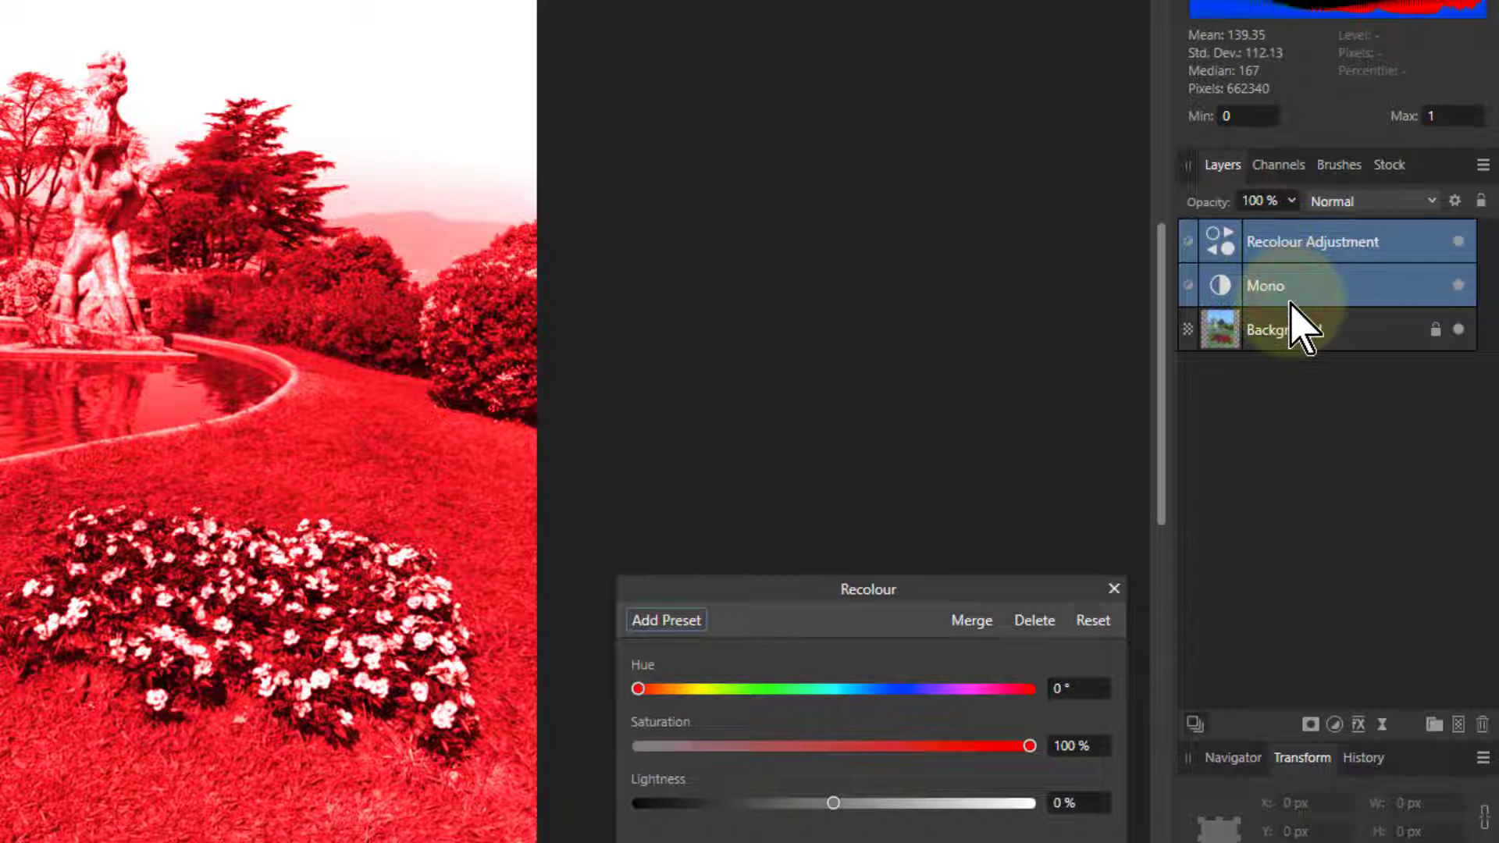
key(ctrl+g)
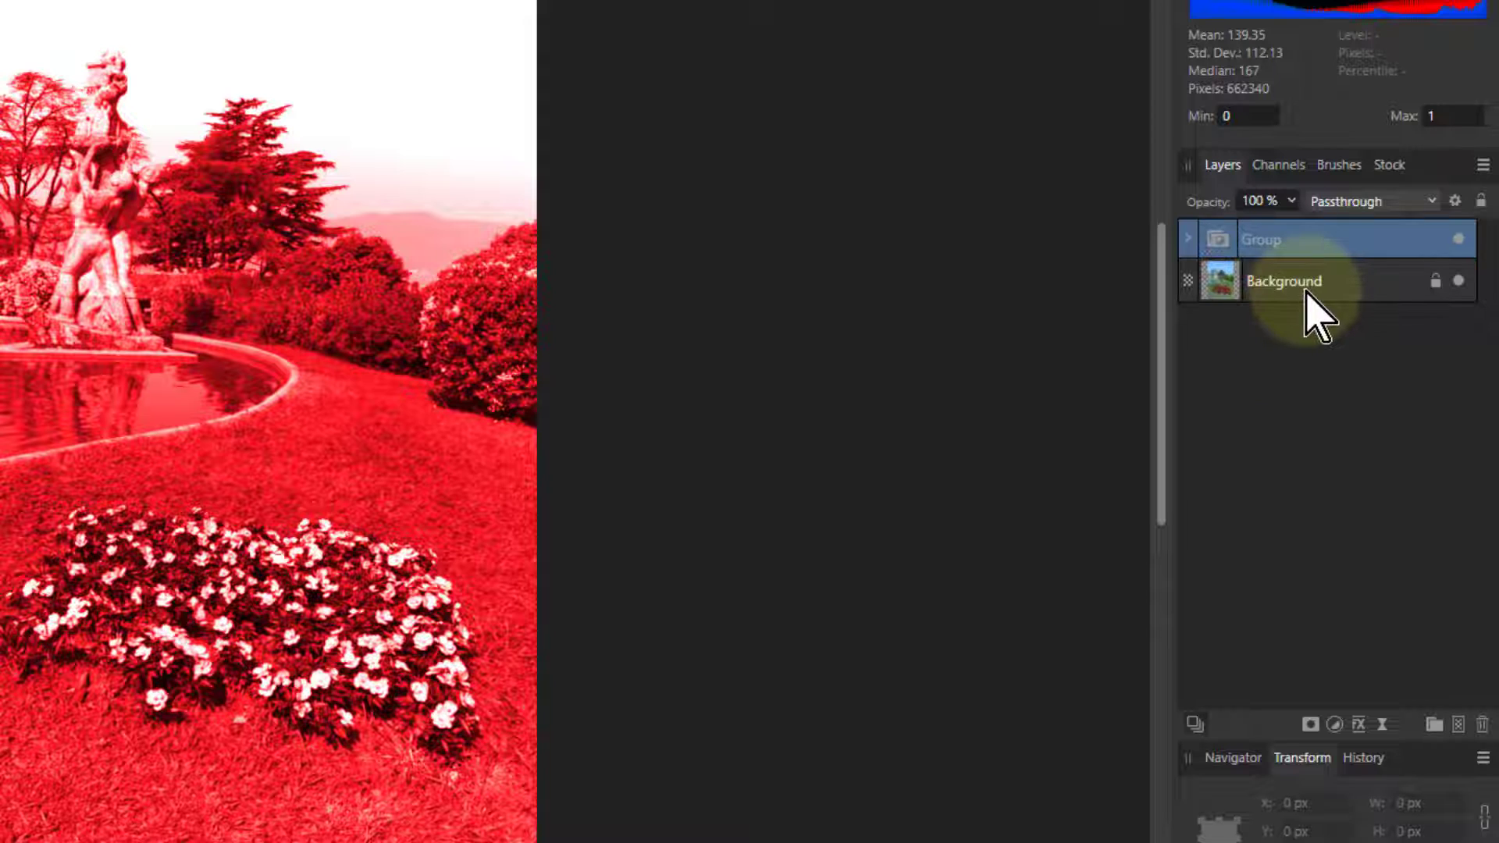
click(1188, 240)
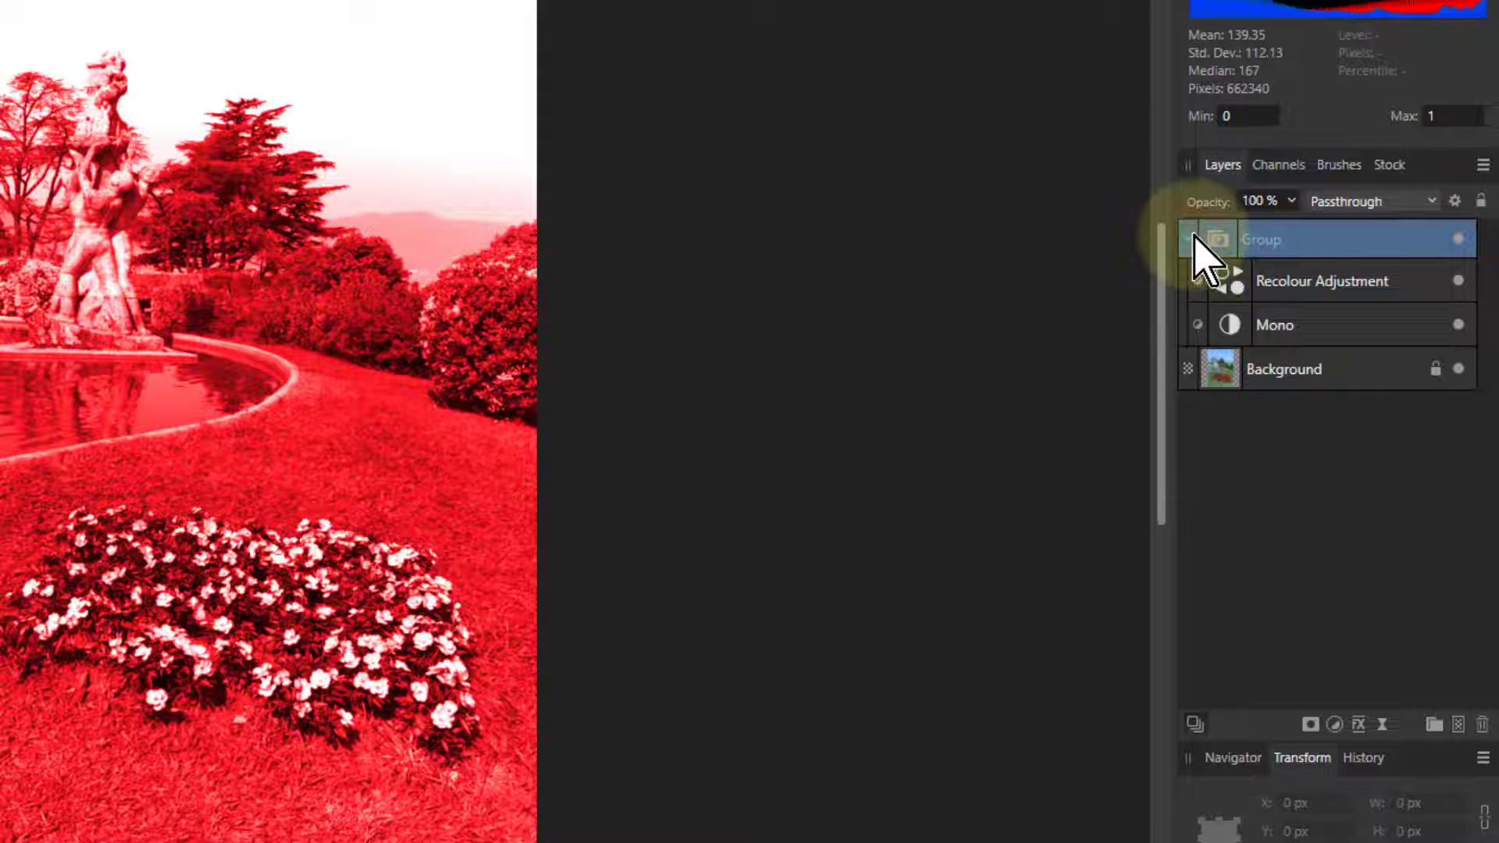